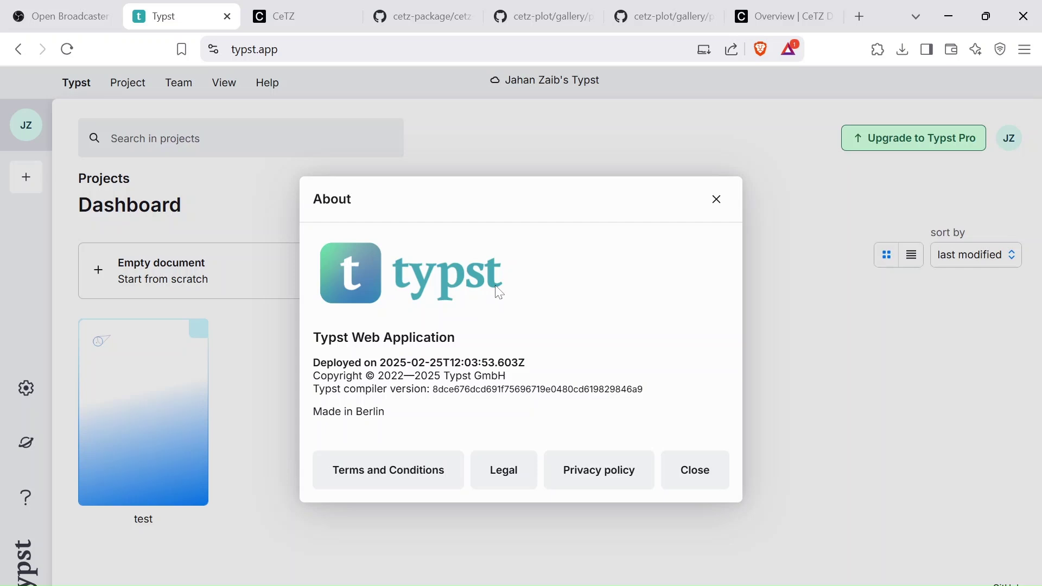
Step: Switch from the Typst web app to the CeTZ project website tab
left_click(318, 10)
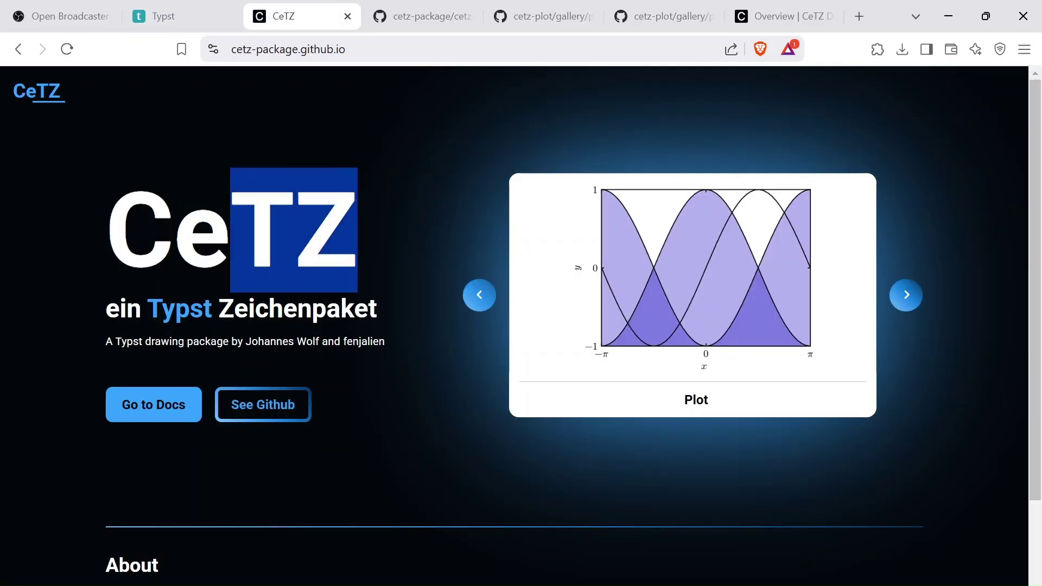
scroll(261, 336, "down", 2)
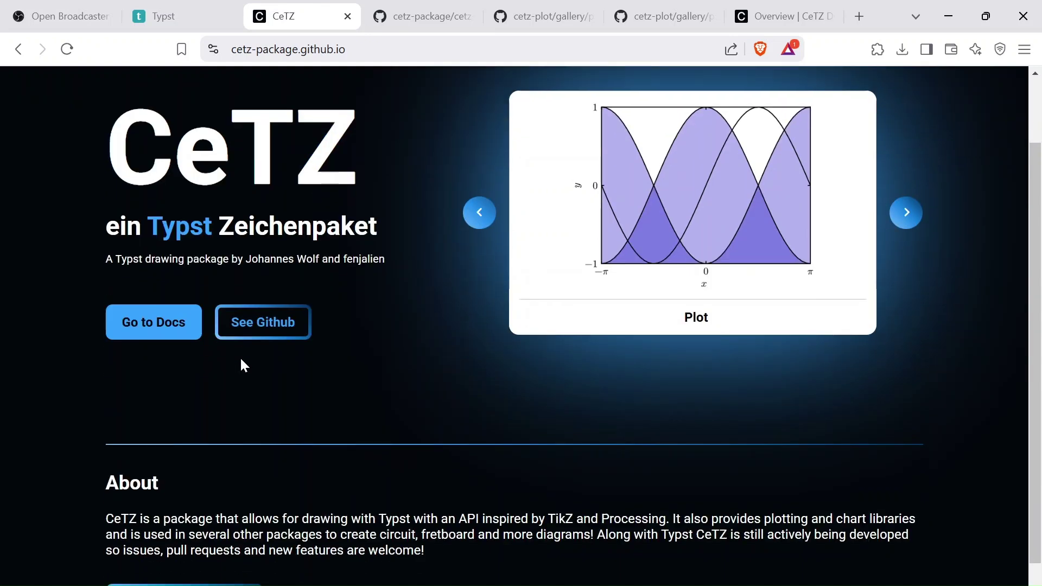
scroll(565, 234, "up", 2)
Step: Step through the CeTZ example carousel past the pie chart to the tree layout
left_click(907, 298)
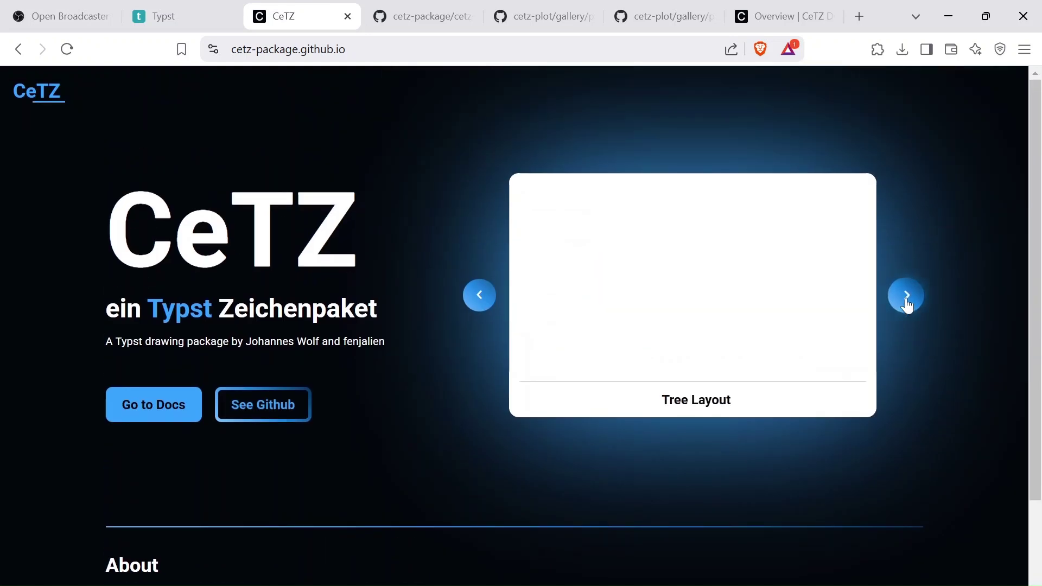
left_click(906, 299)
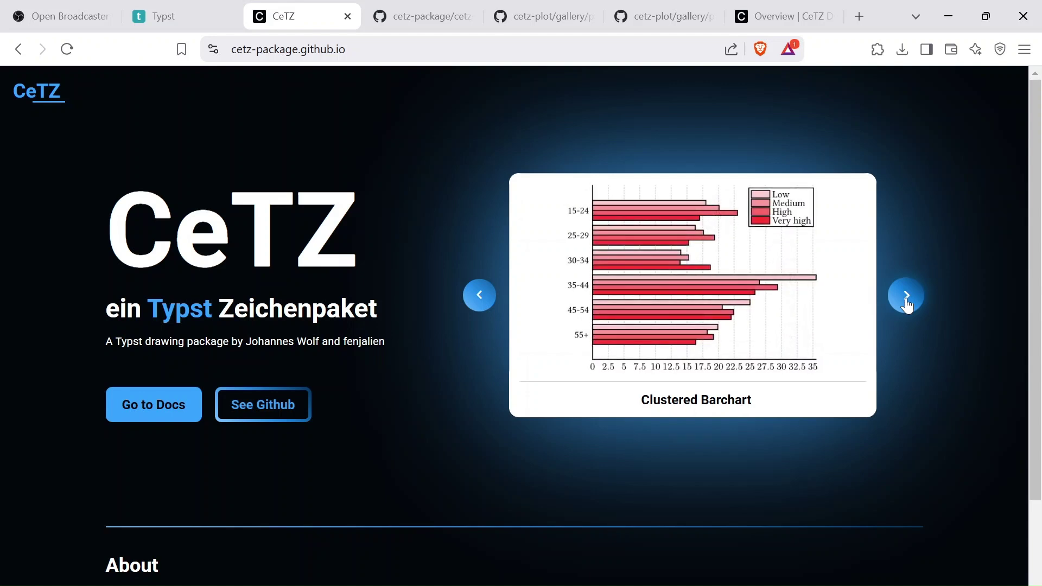
left_click(907, 298)
left_click(903, 306)
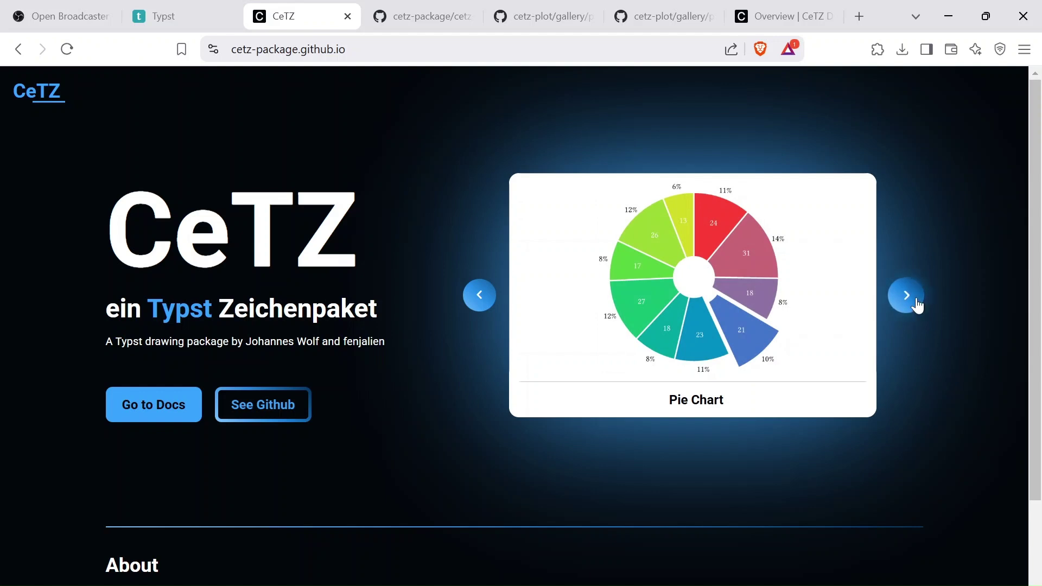
left_click(904, 300)
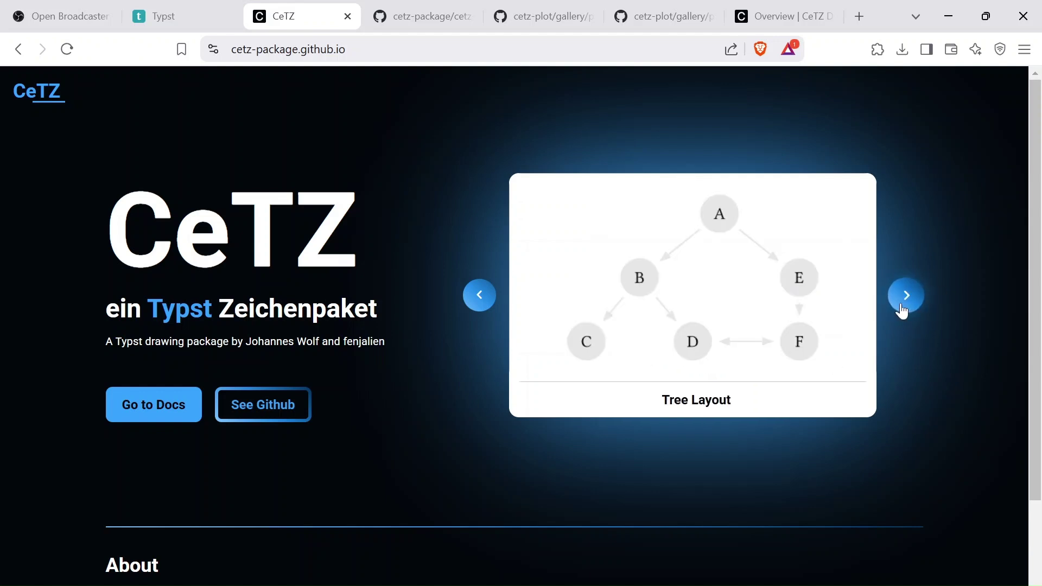
Step: Browse the cetz-plot repository and its pie and pyramid gallery images, then return to test.typ in the editor
left_click(427, 14)
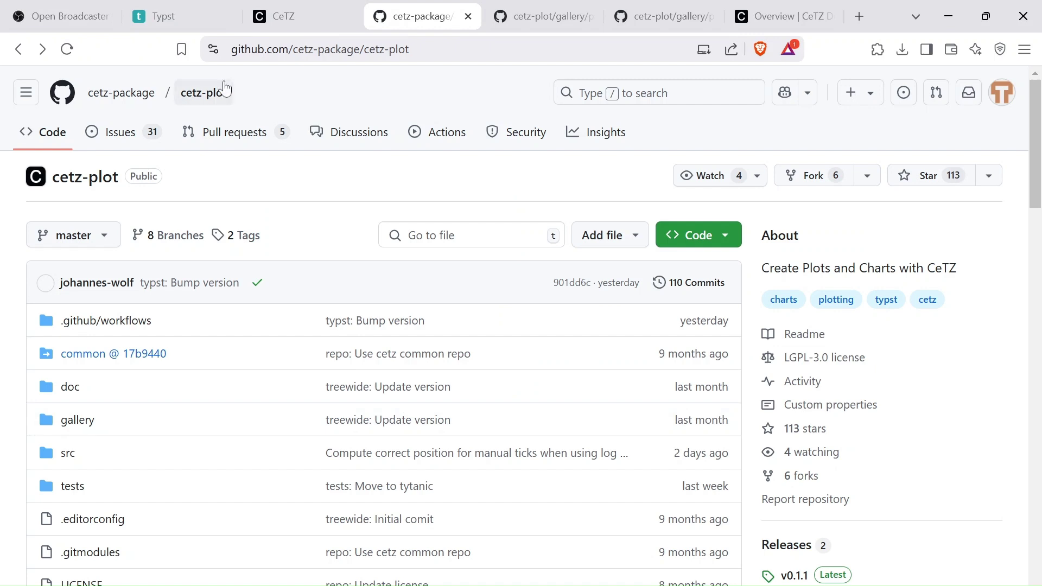
scroll(350, 326, "down", 2)
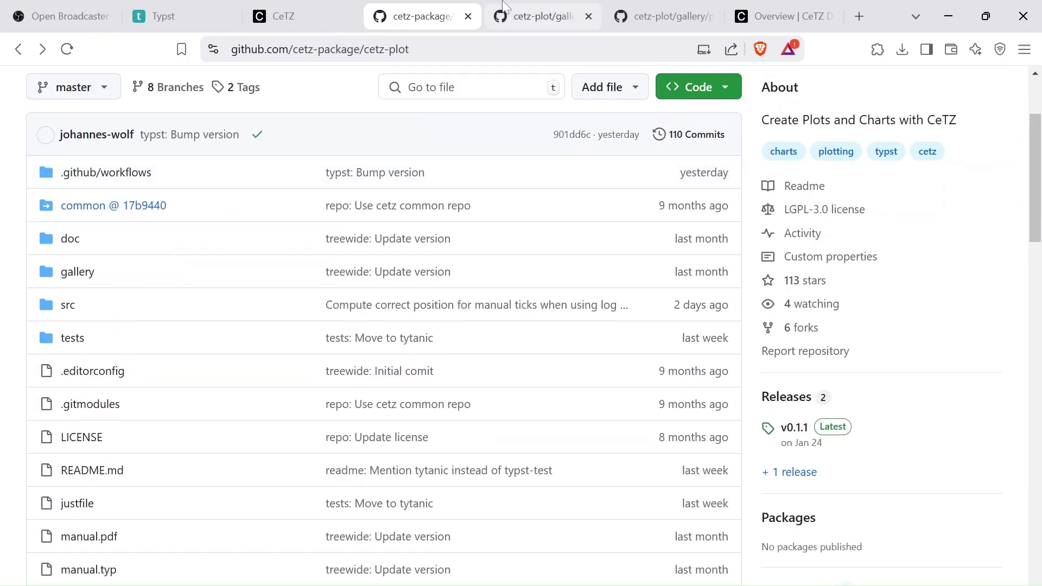
key("ctrl+Tab")
left_click(686, 9)
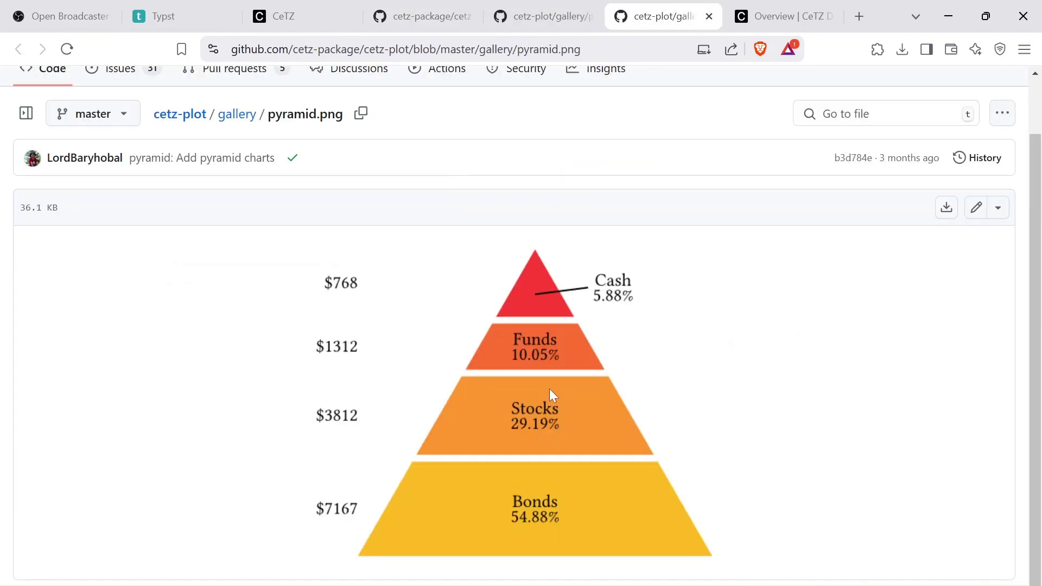
key("alt+Tab")
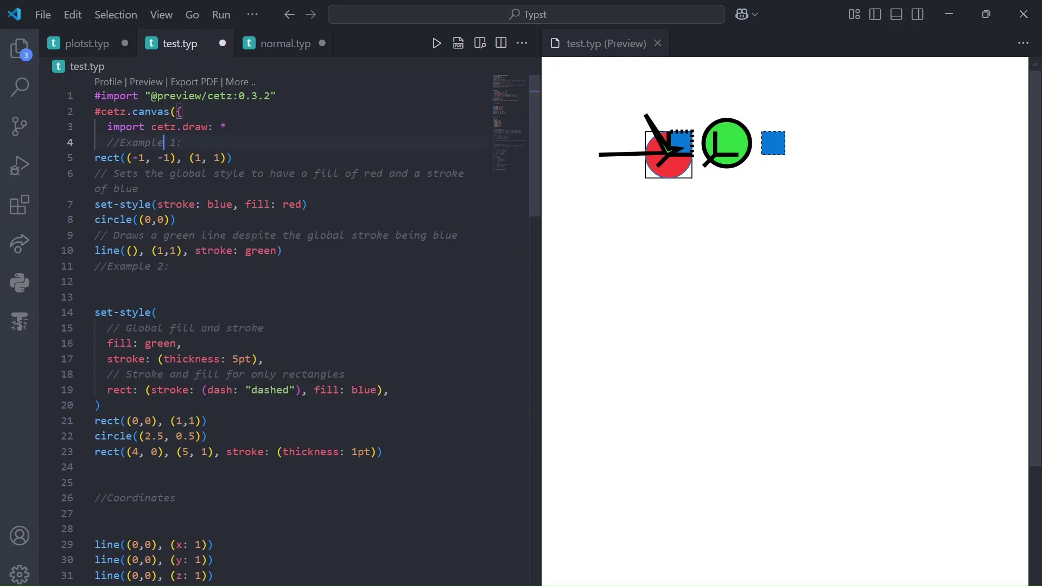
Step: Comment out the Example 2 styling block with Ctrl+/
left_click(164, 142)
mouse_move(142, 143)
left_click_drag(94, 467, 95, 296)
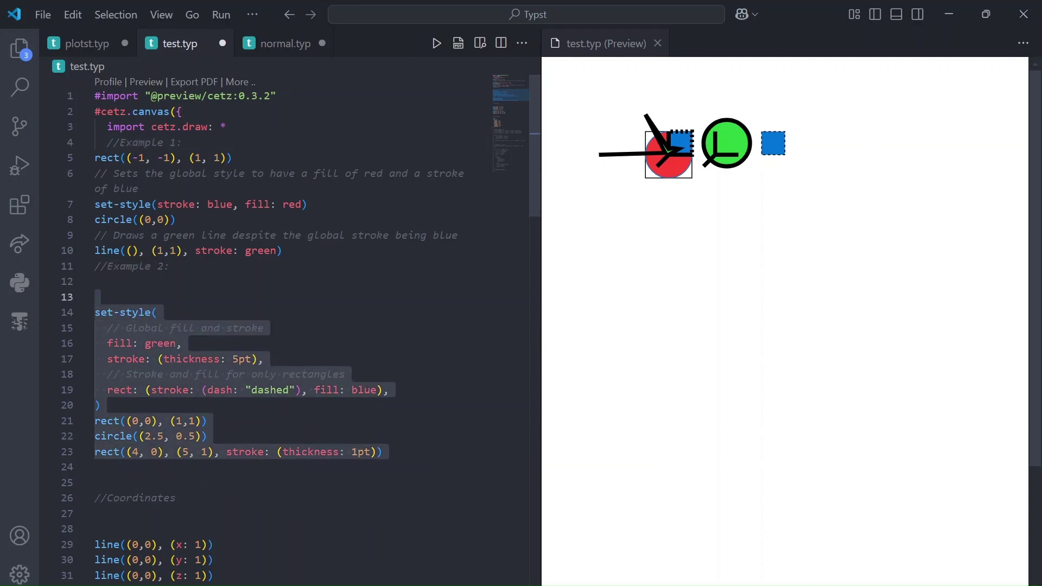
key("ctrl+slash")
scroll(293, 326, "down", 2)
Step: Comment out the coordinate line calls, leaving only the red circle, and reselect the Example 2 block
left_click_drag(95, 451, 238, 545)
key("ctrl+slash")
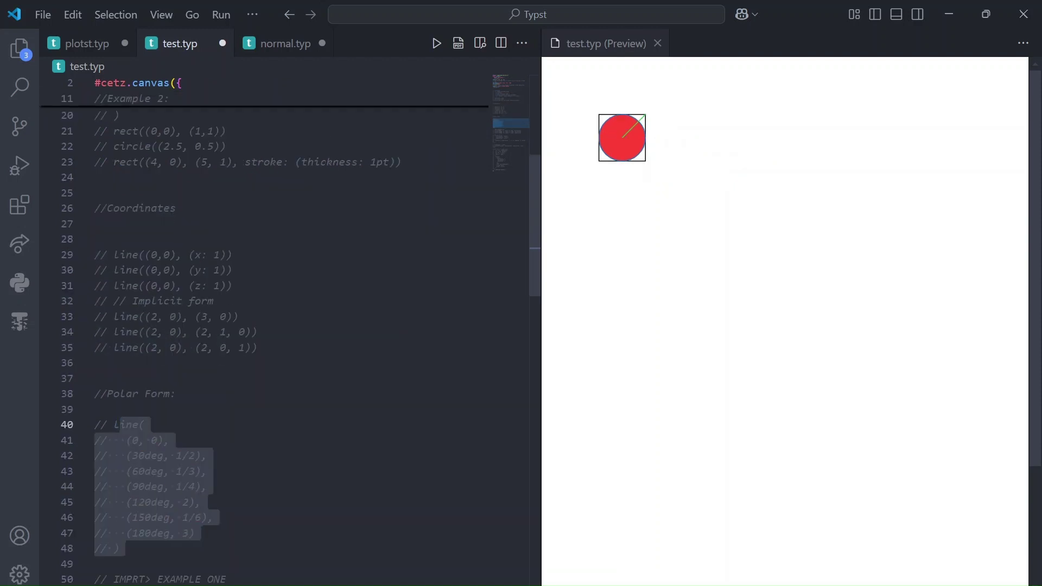
scroll(293, 326, "down", 1)
left_click(138, 365)
double_click(138, 366)
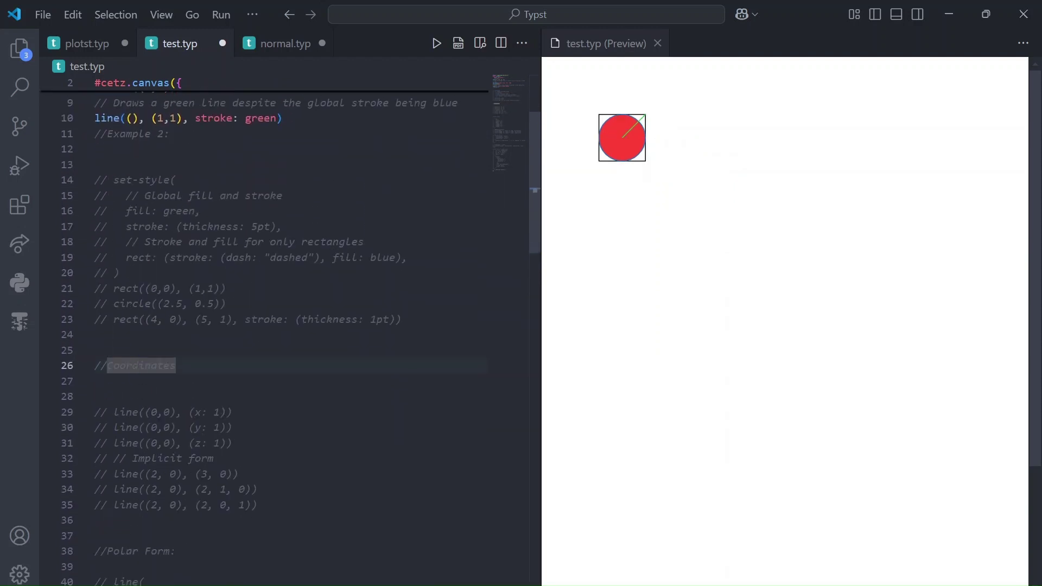
scroll(139, 366, "up", 1)
scroll(293, 326, "up", 1)
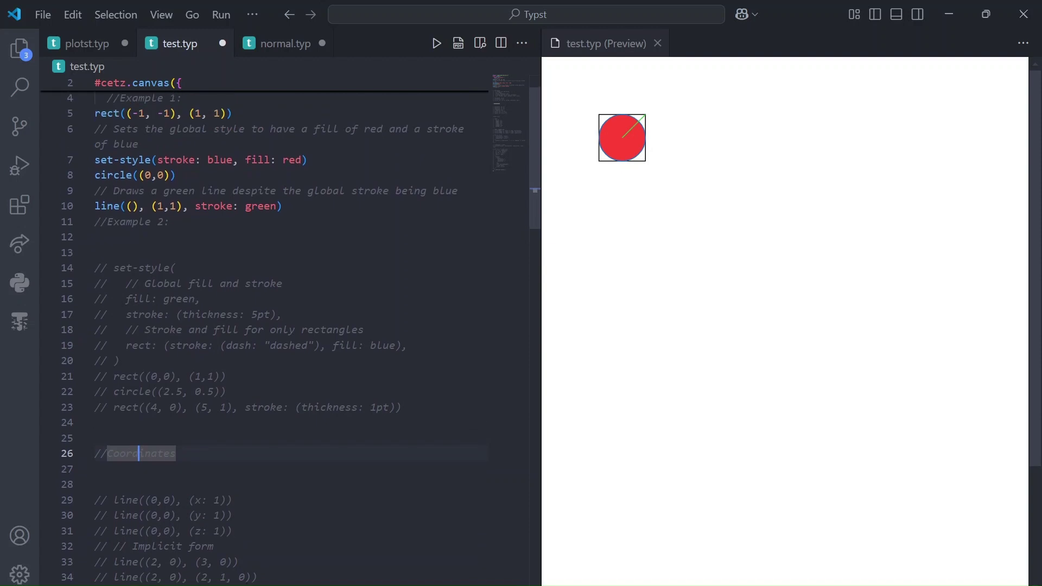
scroll(294, 326, "up", 1)
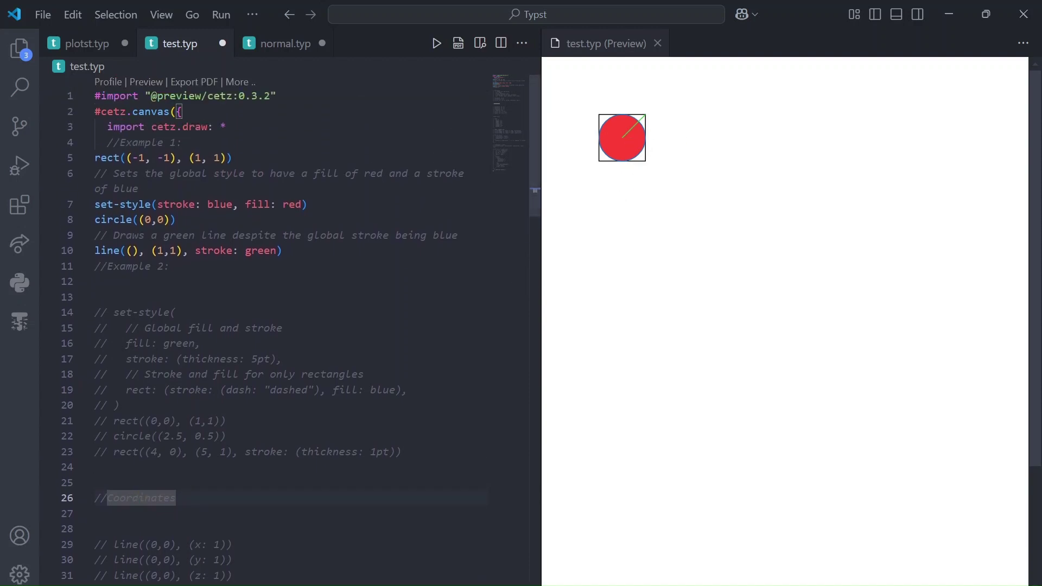
left_click_drag(96, 467, 144, 312)
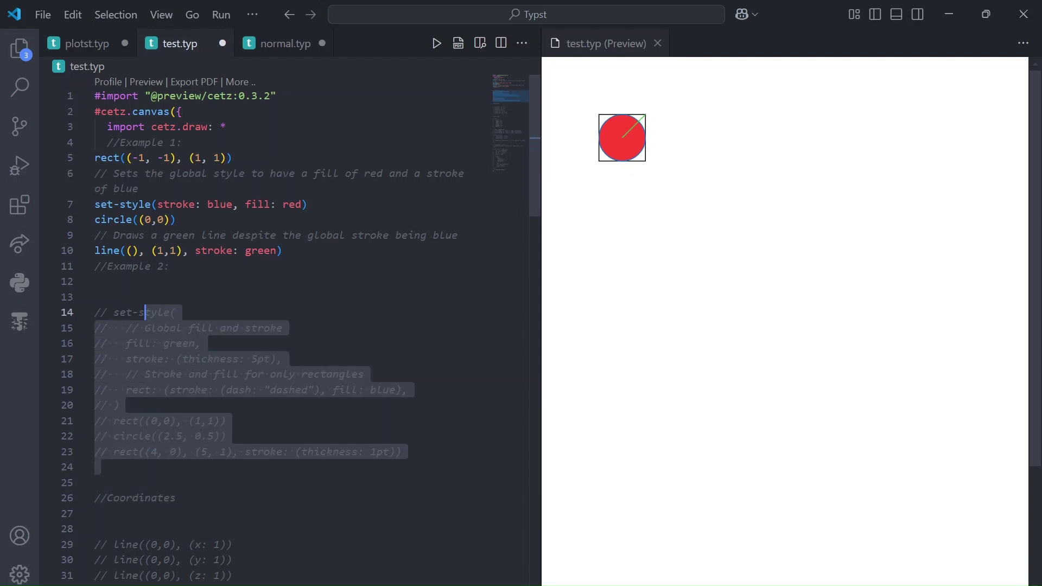
Step: Toggle comments to activate the polar-form and barycentric example code
key("ctrl+slash")
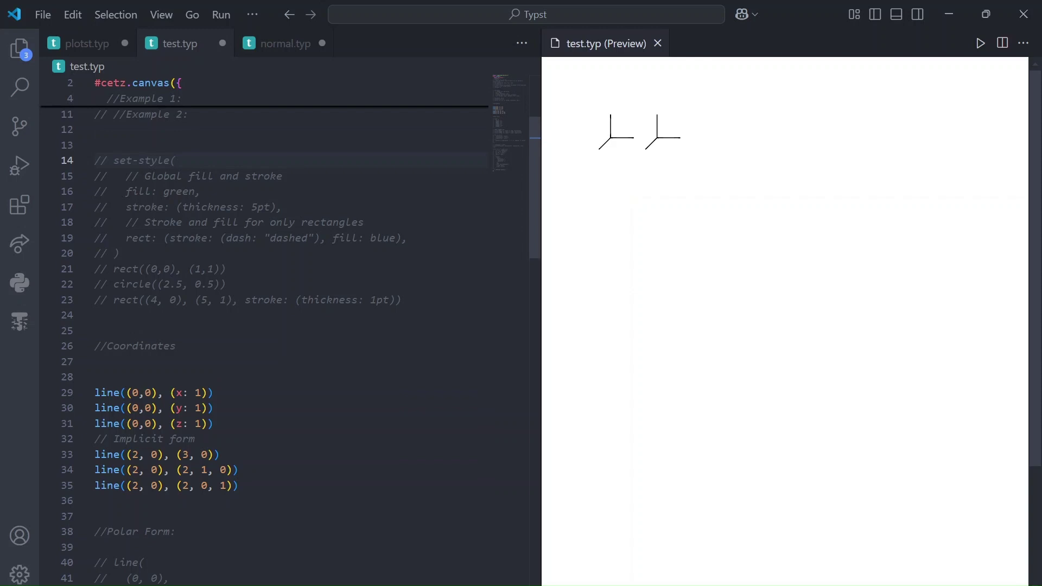
key("shift+Up")
key("shift+Up")
key("shift+Up")
key("ctrl+slash")
key("Up")
key("Up")
key("Up")
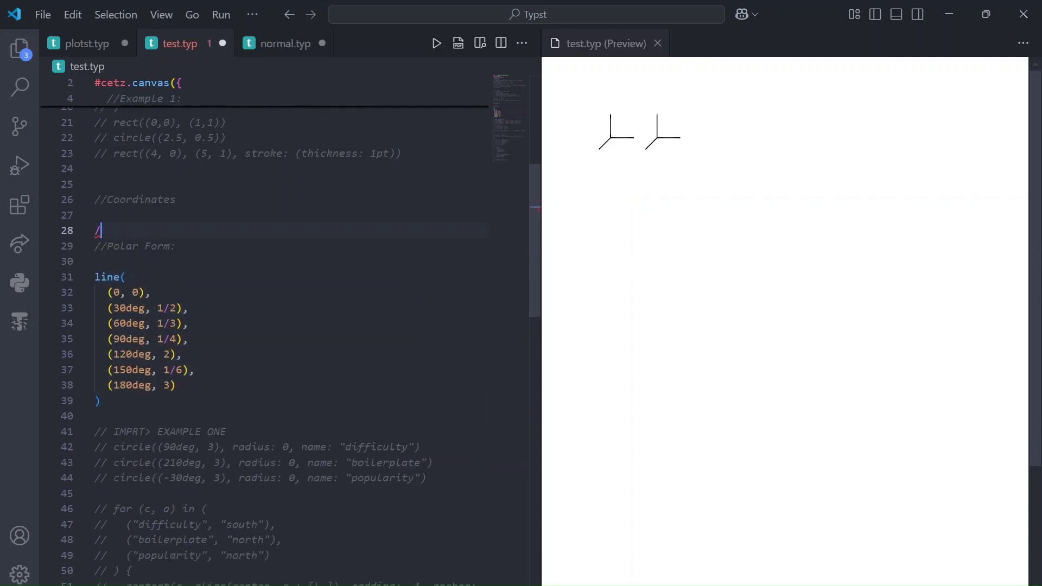
key("ctrl+slash")
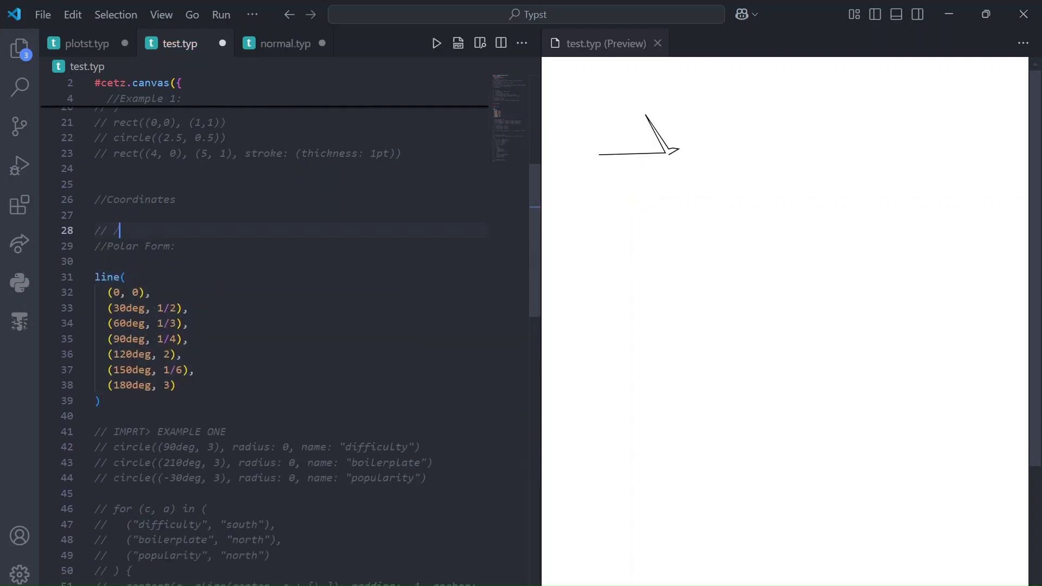
Step: Remove the 1/2 radius on the 30deg point so it can become 2
key("Down")
key("Down")
key("Down")
key("End")
key("Left")
key("Left")
key("shift+Left")
key("shift+Left")
key("shift+Left")
key("BackSpace")
type("2")
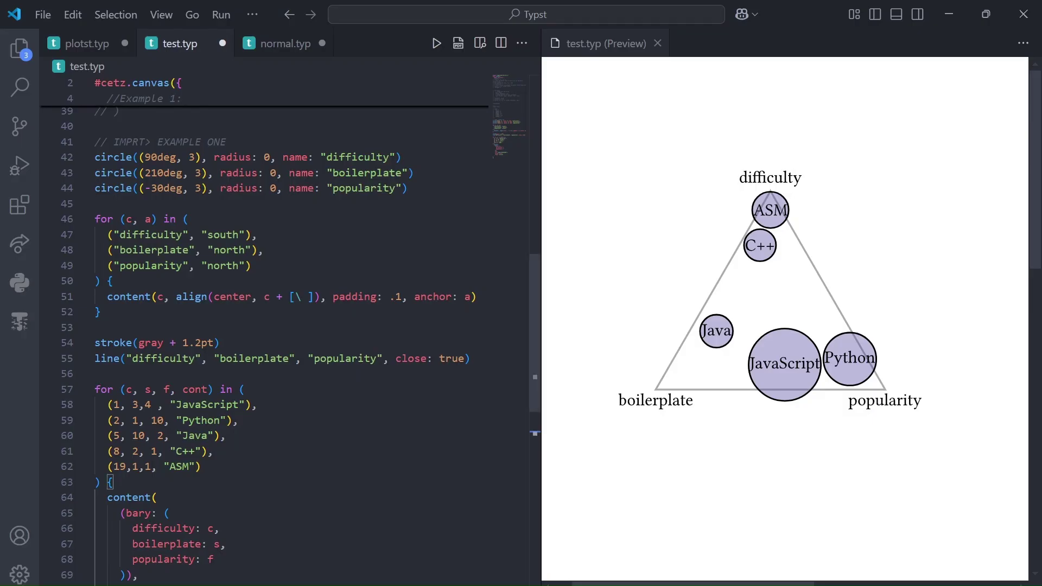
scroll(293, 343, "up", 2)
scroll(293, 343, "down", 1)
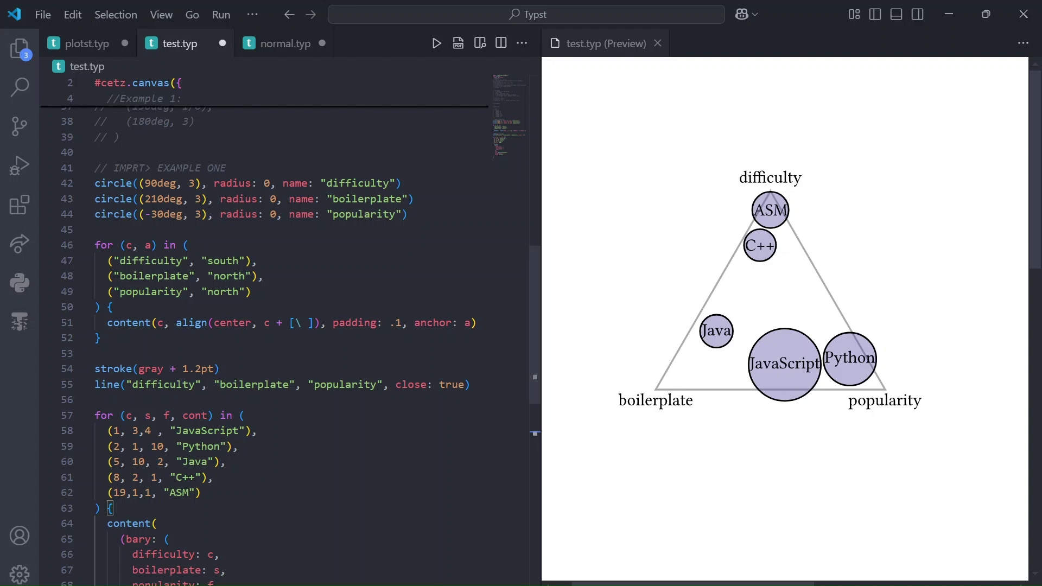
scroll(179, 204, "up", 1)
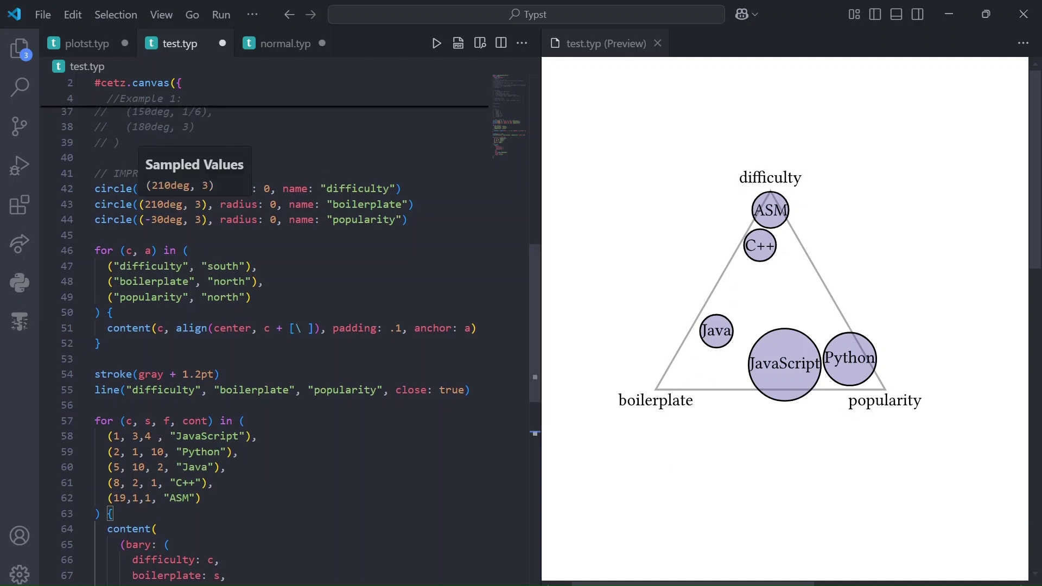
Step: Review the triangle diagram's corner labels and outline stroke code by selecting them
left_click(115, 188)
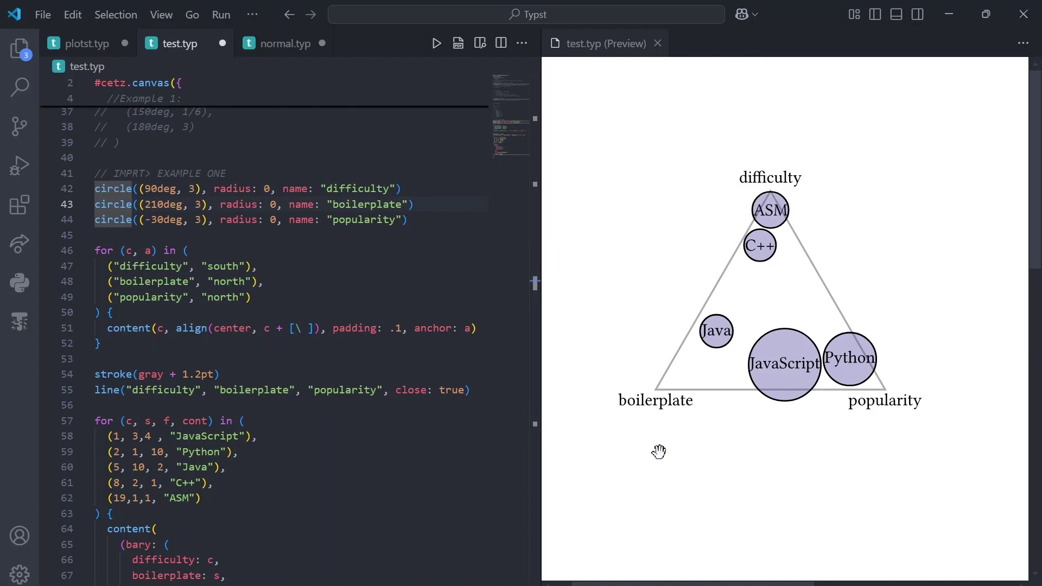
scroll(285, 326, "down", 3)
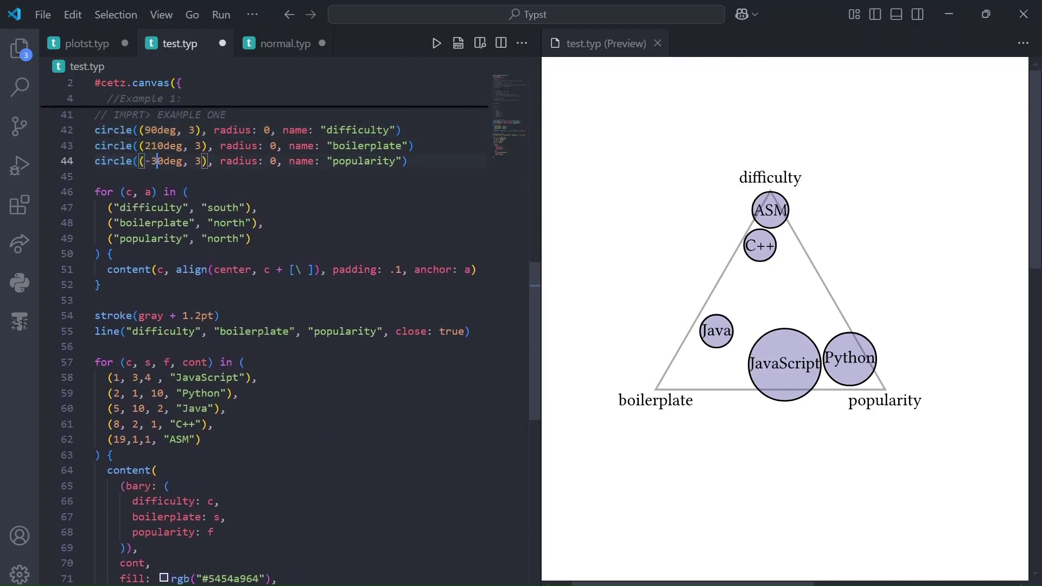
left_click_drag(139, 193, 162, 269)
left_click(639, 400)
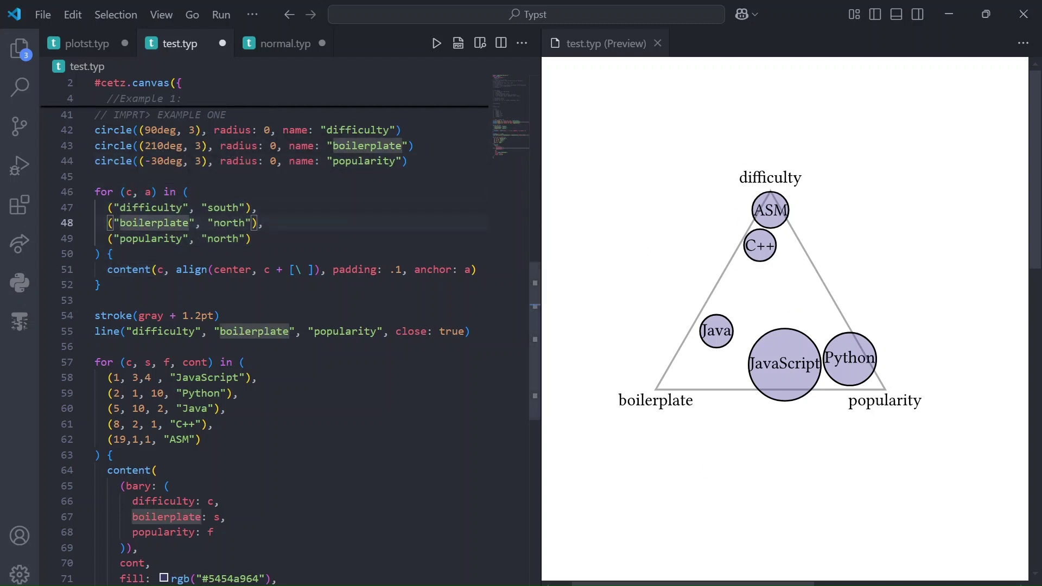
scroll(269, 326, "down", 2)
key("Down")
key("Down")
key("Down")
key("Down")
key("Down")
key("Down")
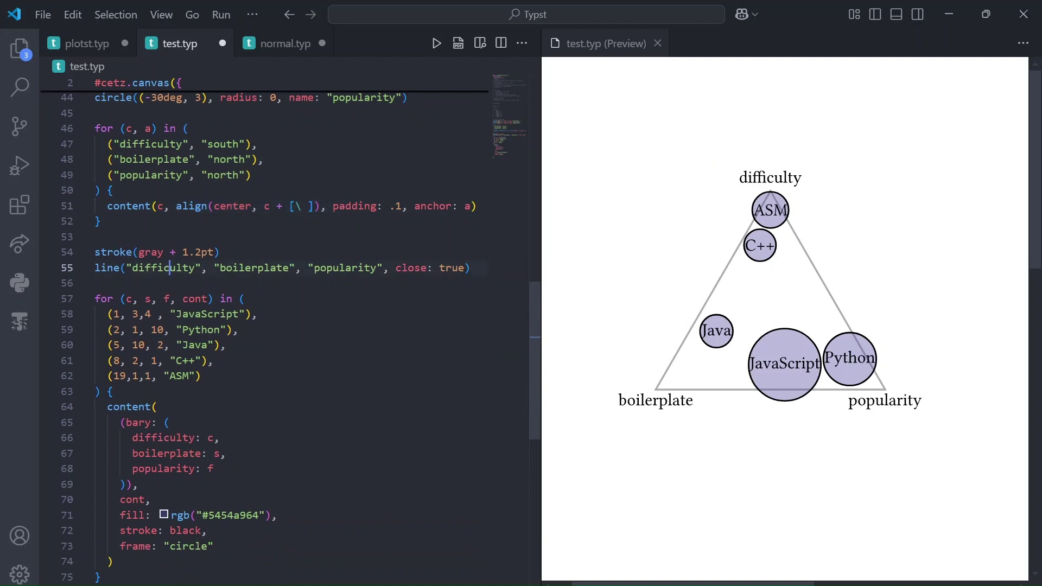
key("Up")
key("Up")
key("shift+Down")
key("shift+Down")
key("shift+Down")
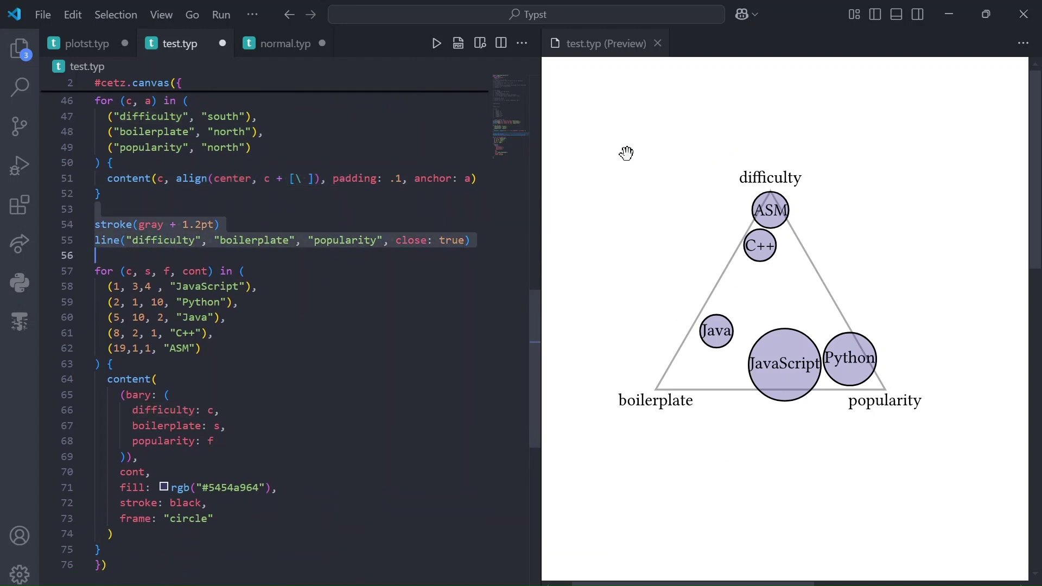
scroll(286, 327, "down", 2)
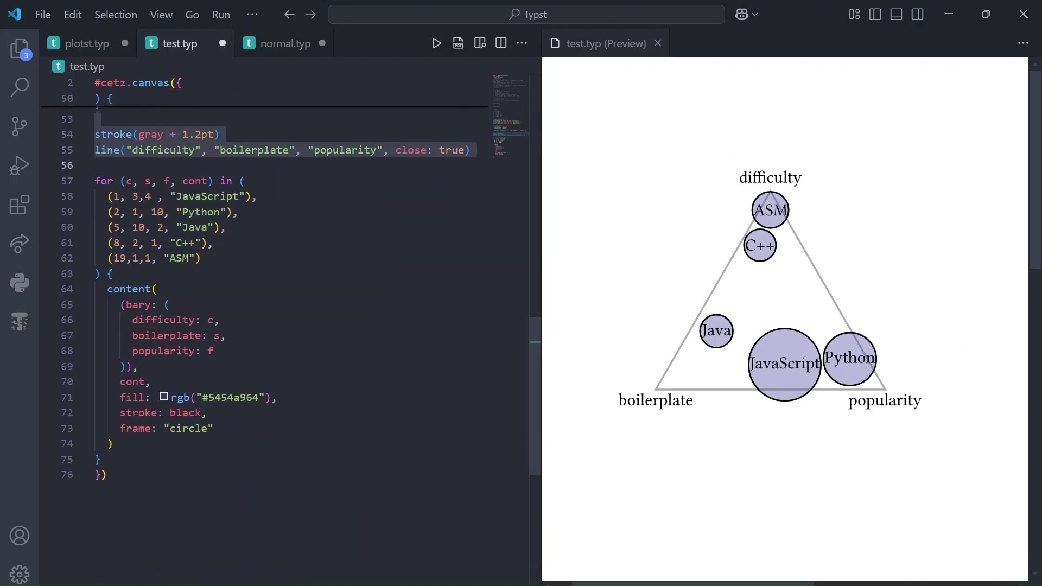
left_click_drag(183, 181, 202, 258)
key("Escape")
Step: Inspect the JavaScript coordinates and barycentric arguments, then switch to normal.typ
left_click_drag(108, 197, 150, 196)
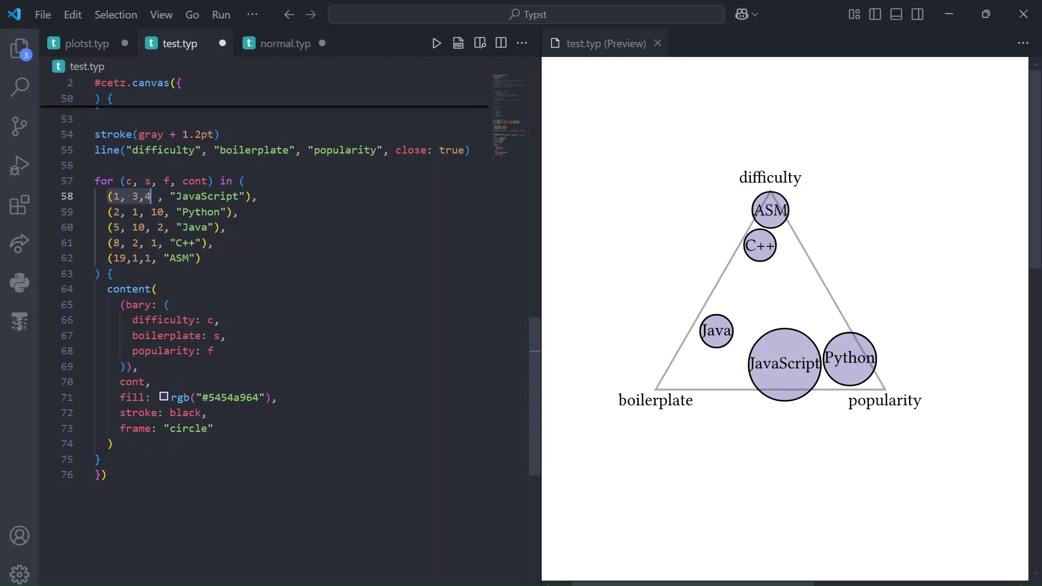
left_click_drag(152, 305, 139, 367)
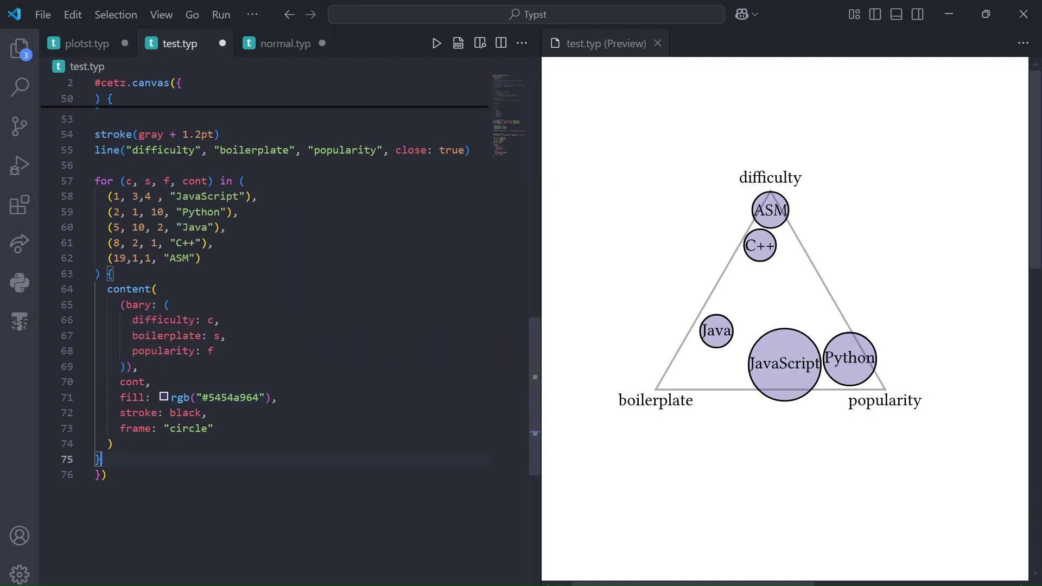
left_click(281, 43)
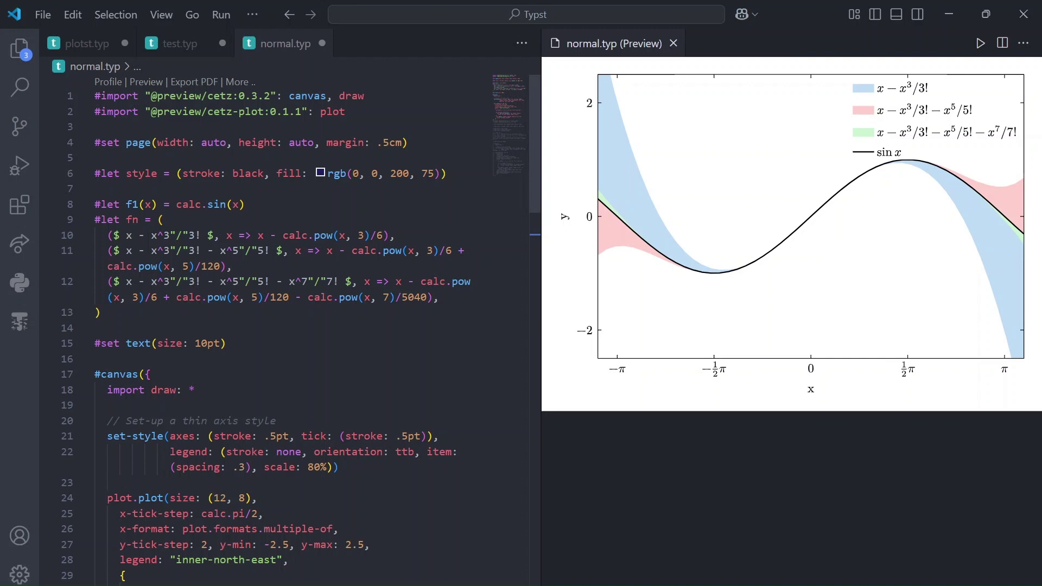
left_click(334, 112)
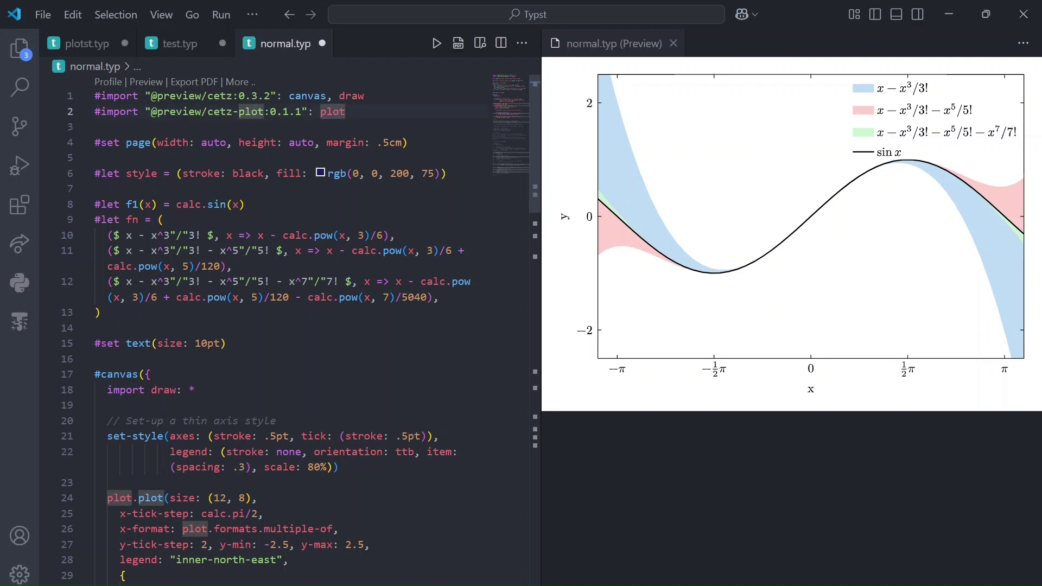
left_click(175, 143)
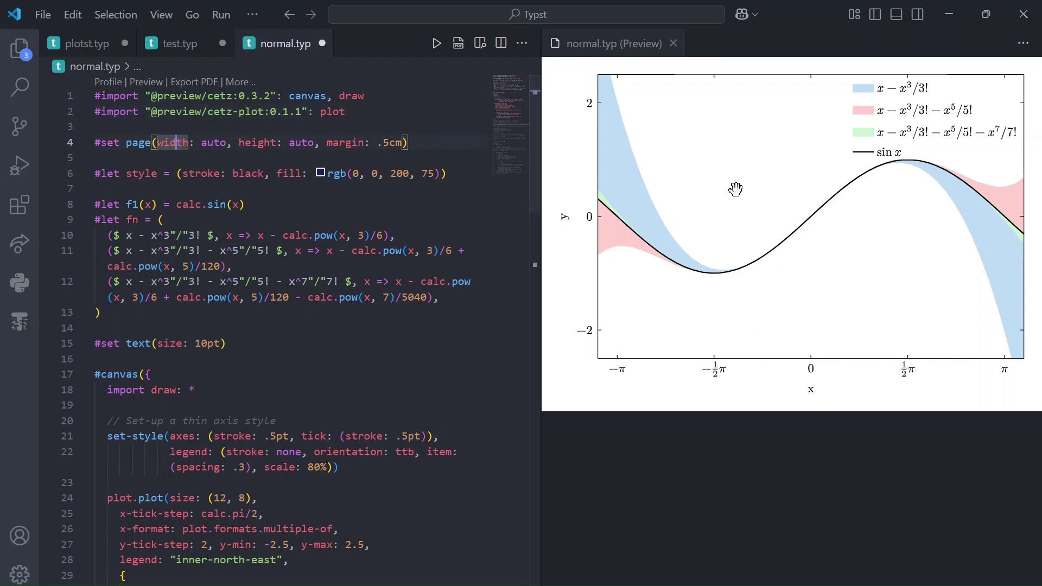
left_click_drag(378, 143, 390, 142)
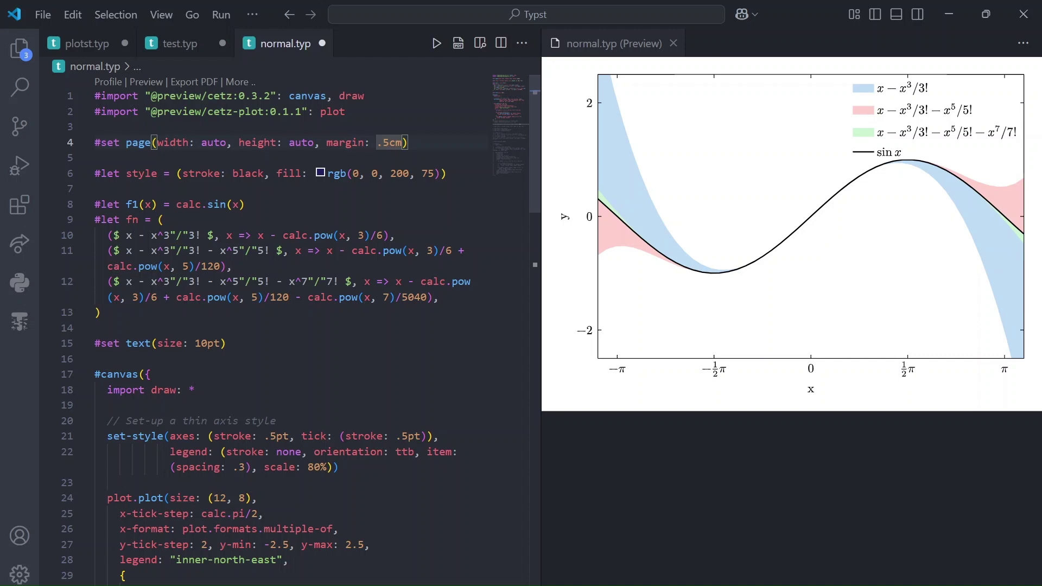
left_click(384, 174)
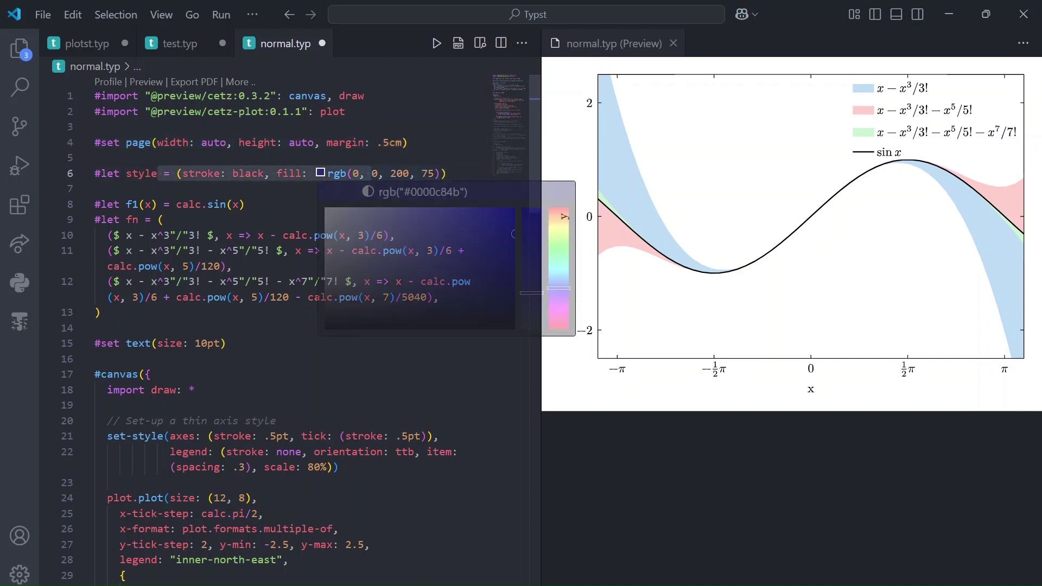
left_click_drag(157, 204, 228, 205)
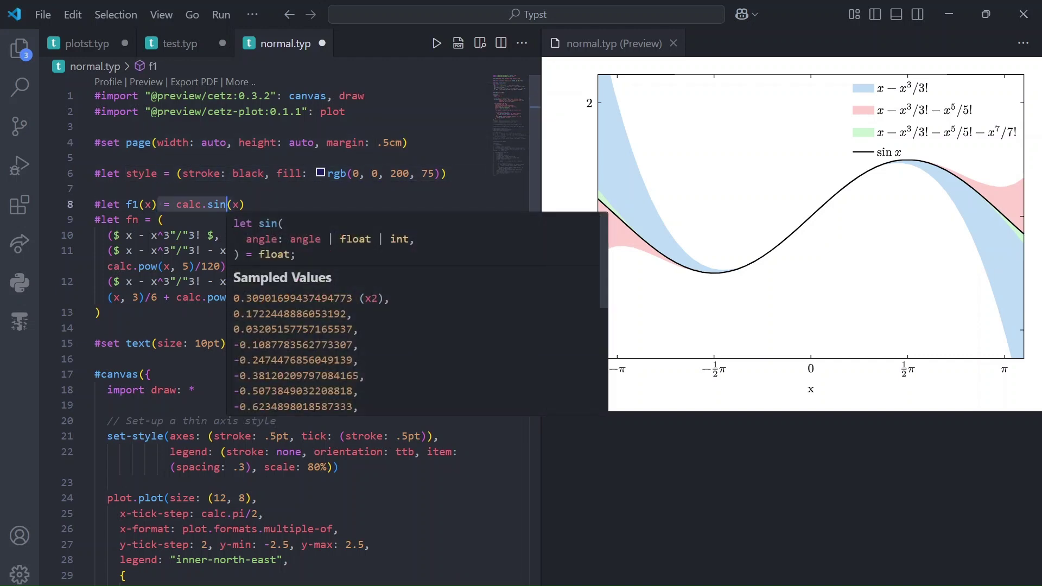
key("End")
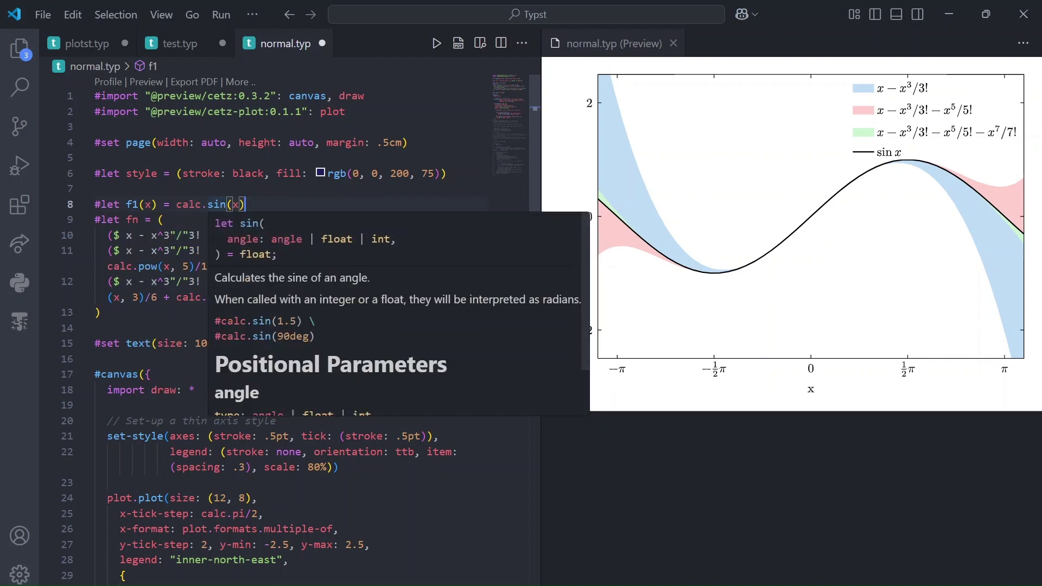
scroll(164, 253, "down", 1)
left_click(164, 253)
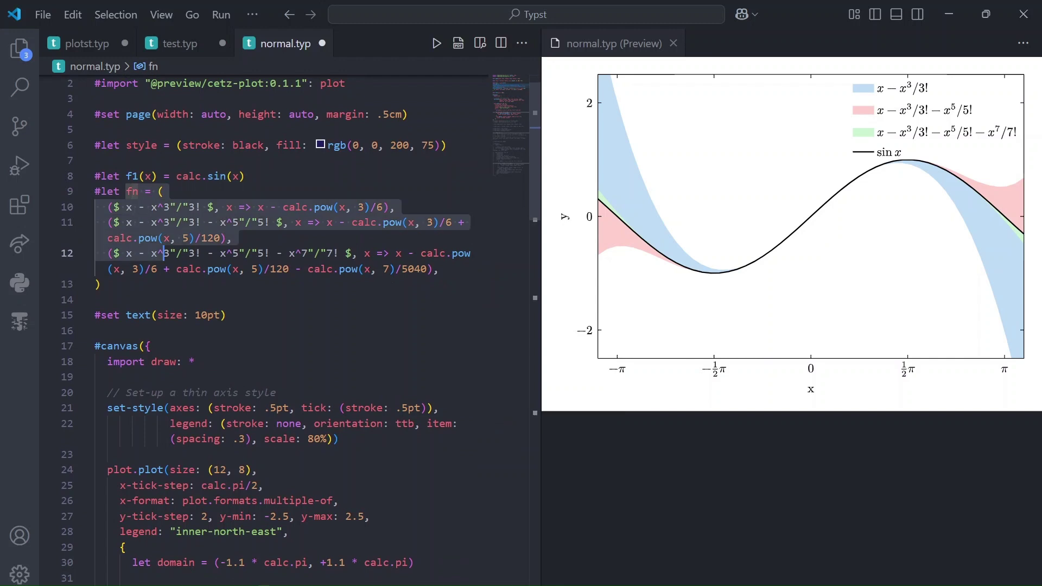
key("Down")
key("Down")
key("Down")
scroll(300, 333, "down", 3)
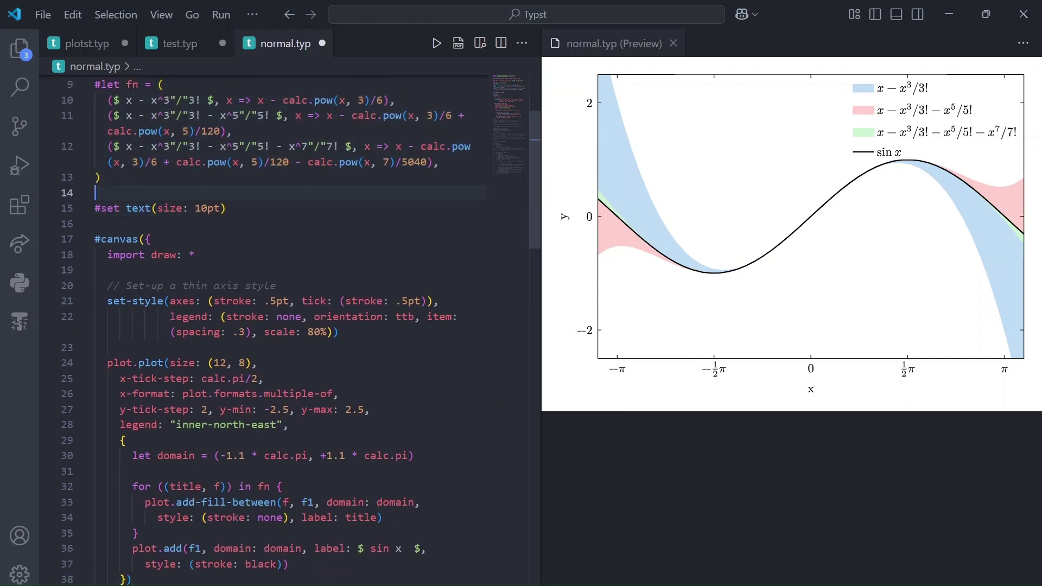
key("Down")
scroll(301, 332, "down", 3)
left_click(196, 180)
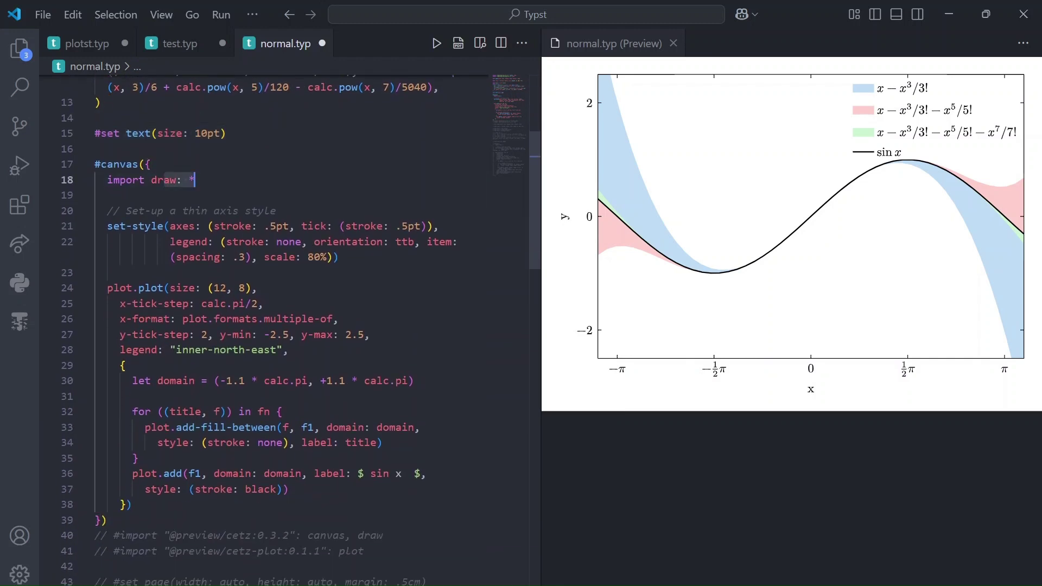
key("Up")
left_click_drag(107, 226, 264, 258)
left_click(171, 211)
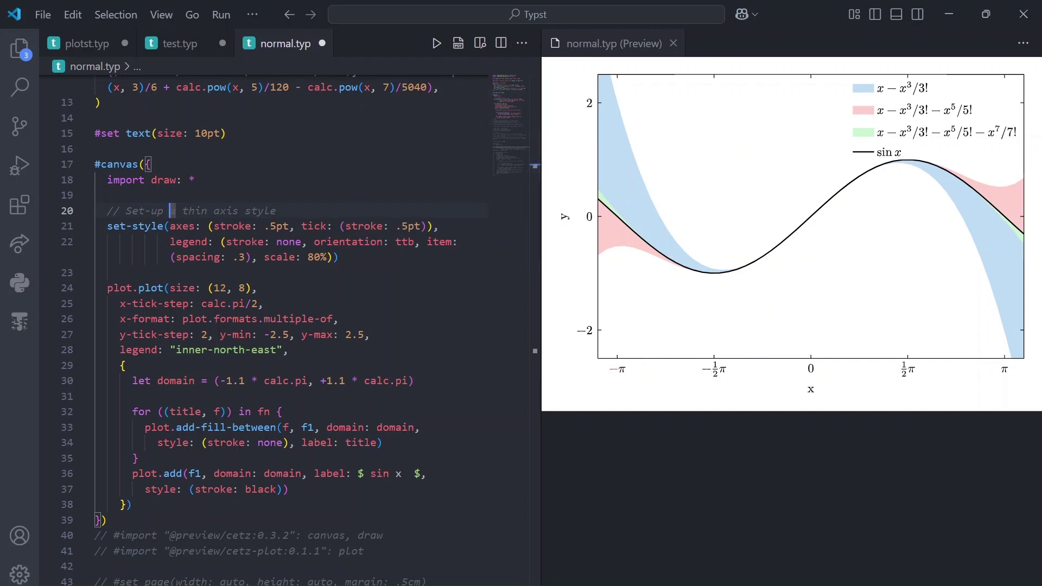
scroll(172, 211, "down", 1)
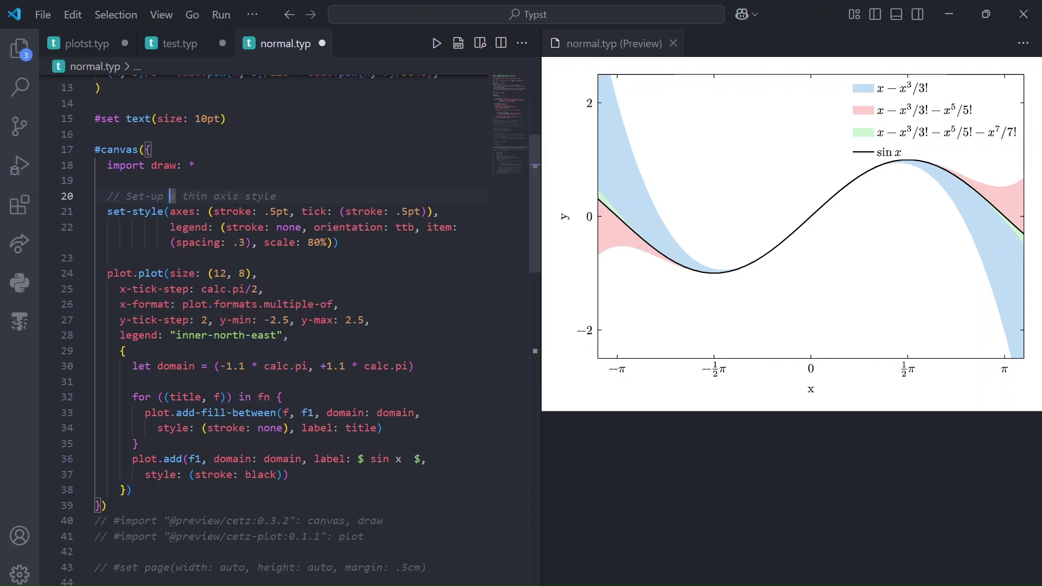
left_click_drag(157, 365, 133, 490)
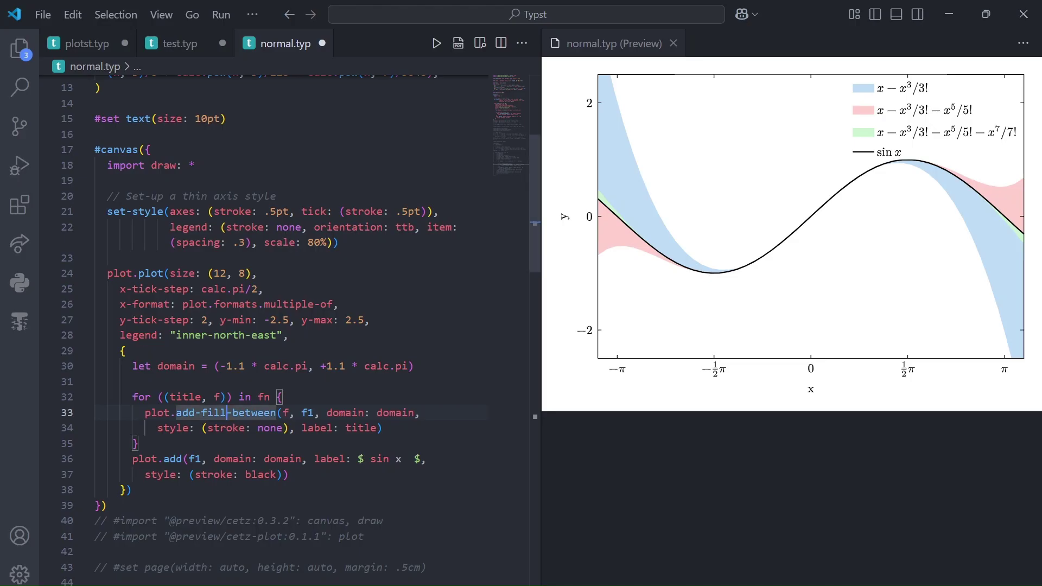
Step: Comment out the Taylor-series plot and uncomment the second plot of sin x, e^(−x²) and cos x/2
key("ctrl+shift+Home")
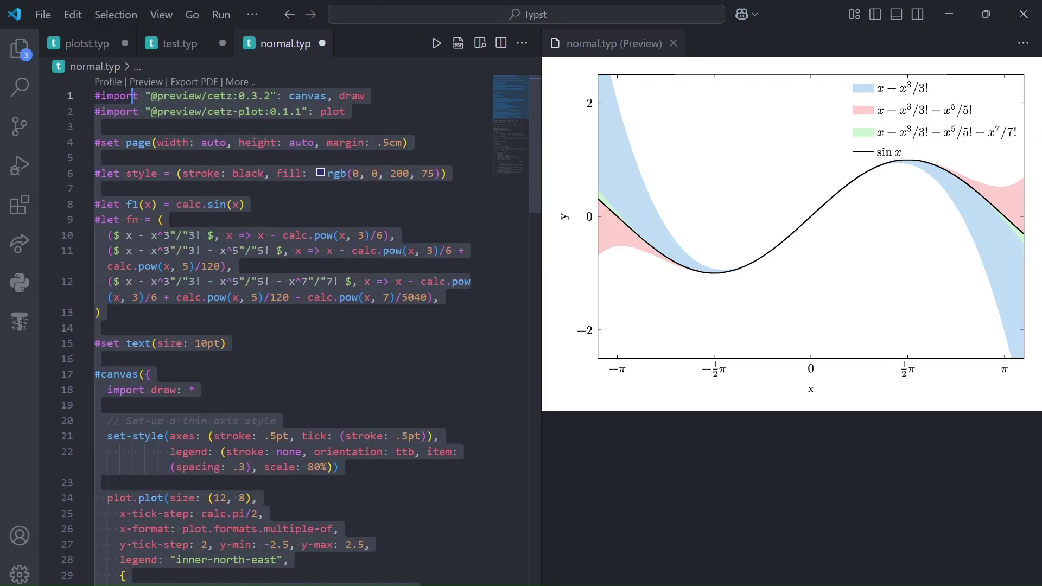
key("ctrl+slash")
scroll(289, 326, "down", 3)
scroll(289, 326, "down", 2)
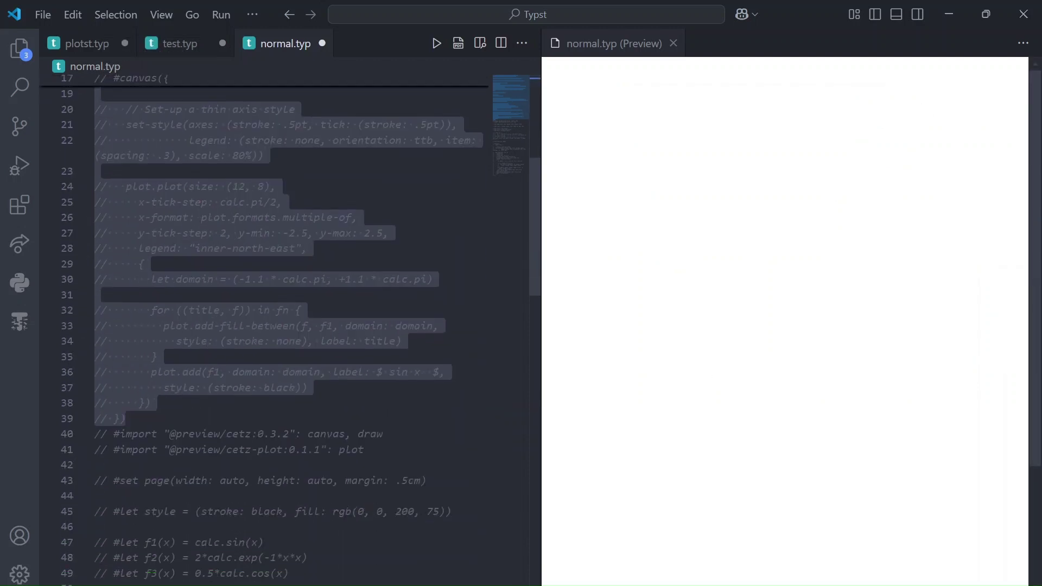
scroll(289, 327, "down", 1)
scroll(289, 326, "down", 15)
scroll(289, 326, "up", 2)
key("ctrl+slash")
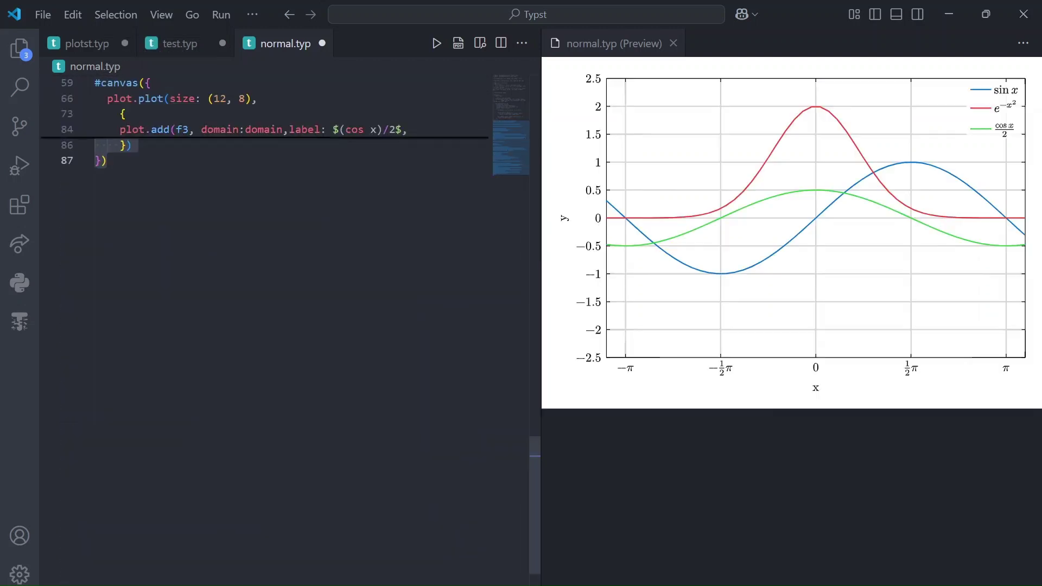
scroll(289, 326, "up", 8)
scroll(289, 326, "up", 3)
scroll(289, 326, "up", 3)
Step: Review the text size, cetz and canvas imports, and the f1 sine and f2 exponential definitions
left_click(227, 367)
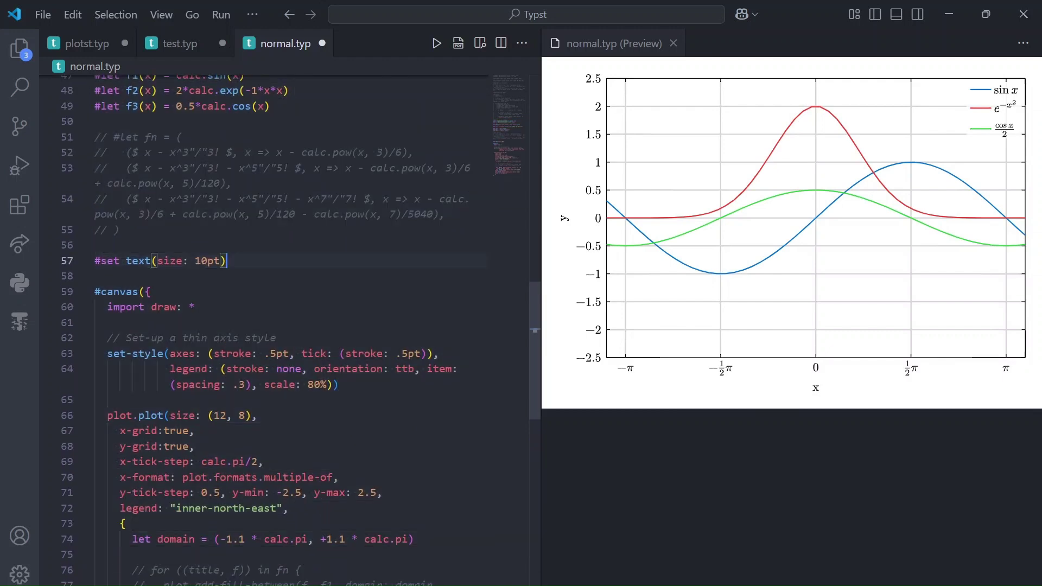
scroll(289, 326, "up", 3)
scroll(289, 326, "up", 3)
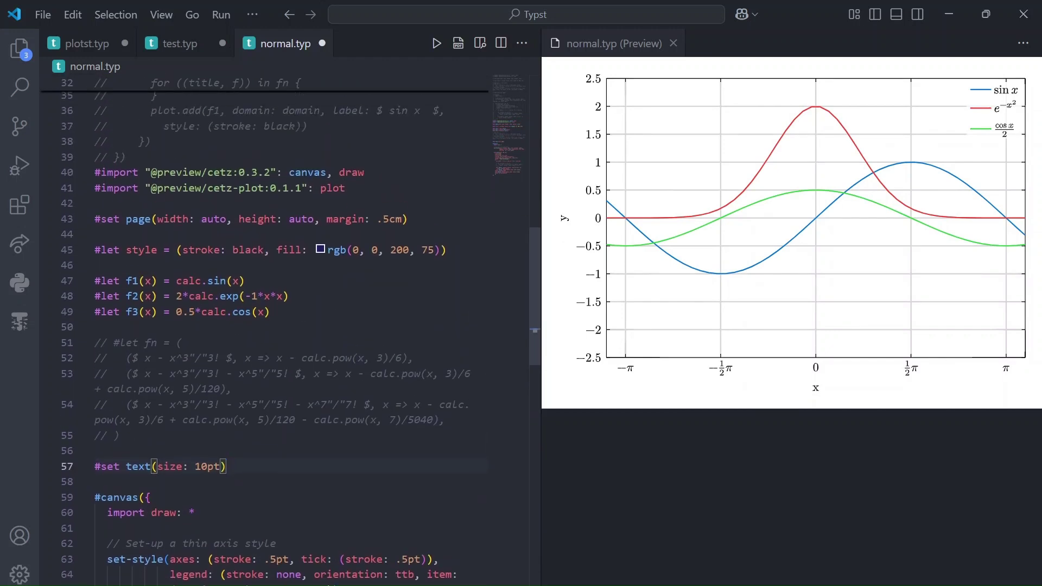
left_click(209, 172)
left_click(334, 171)
left_click(233, 281)
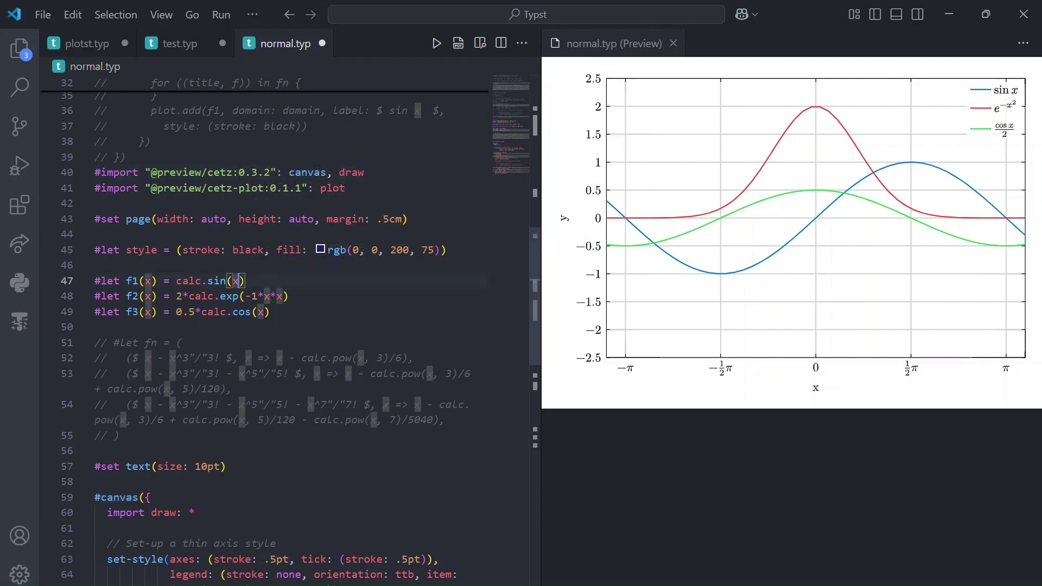
left_click(228, 297)
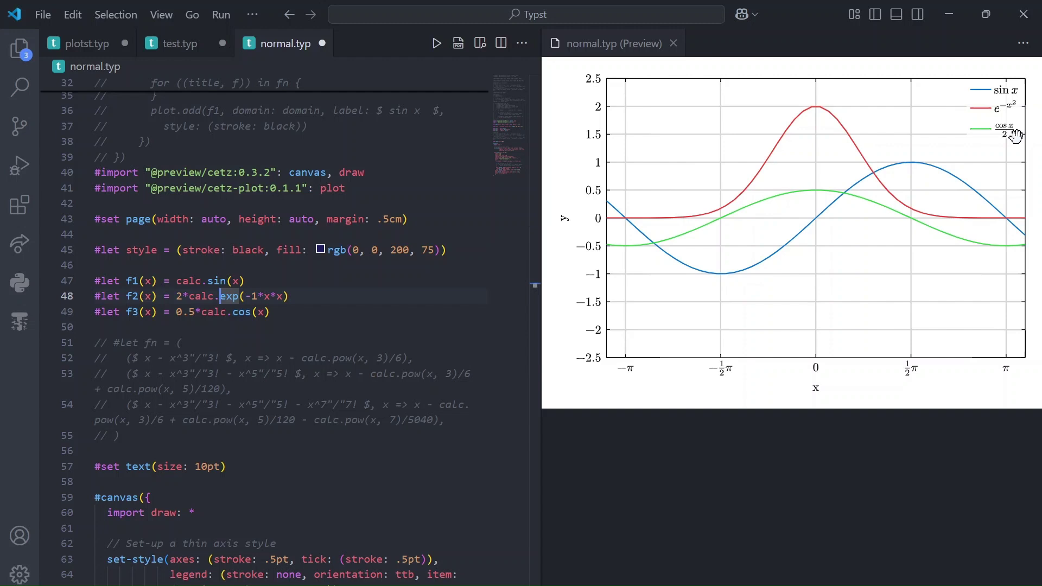
scroll(887, 114, "down", 3)
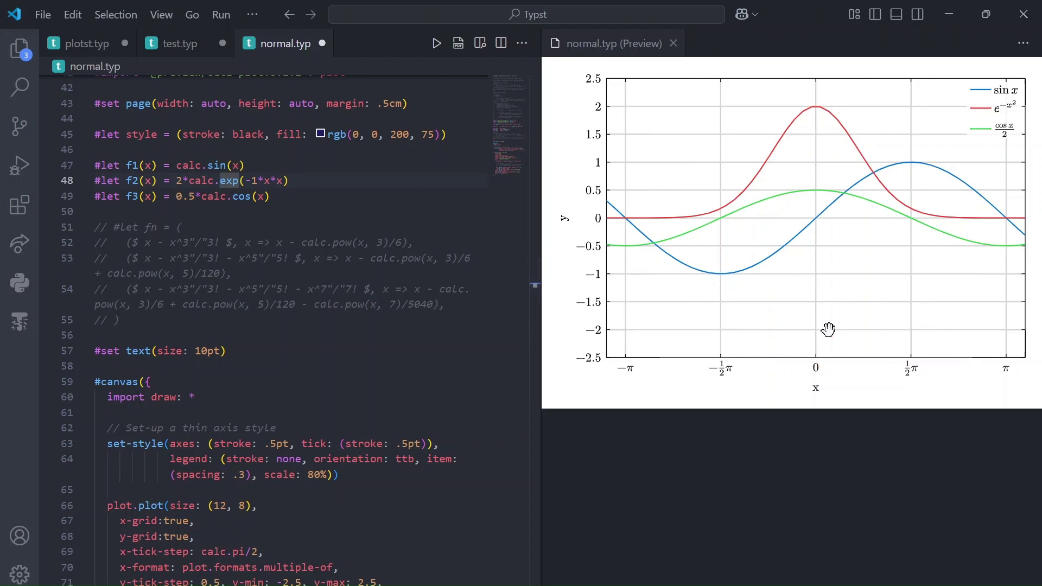
scroll(301, 330, "down", 3)
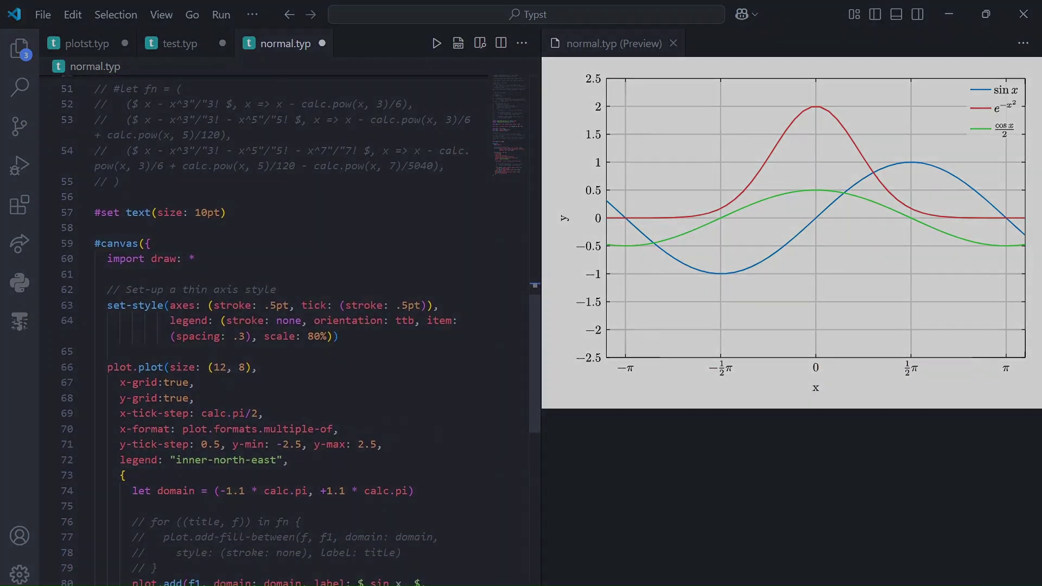
scroll(301, 331, "down", 2)
scroll(300, 331, "down", 1)
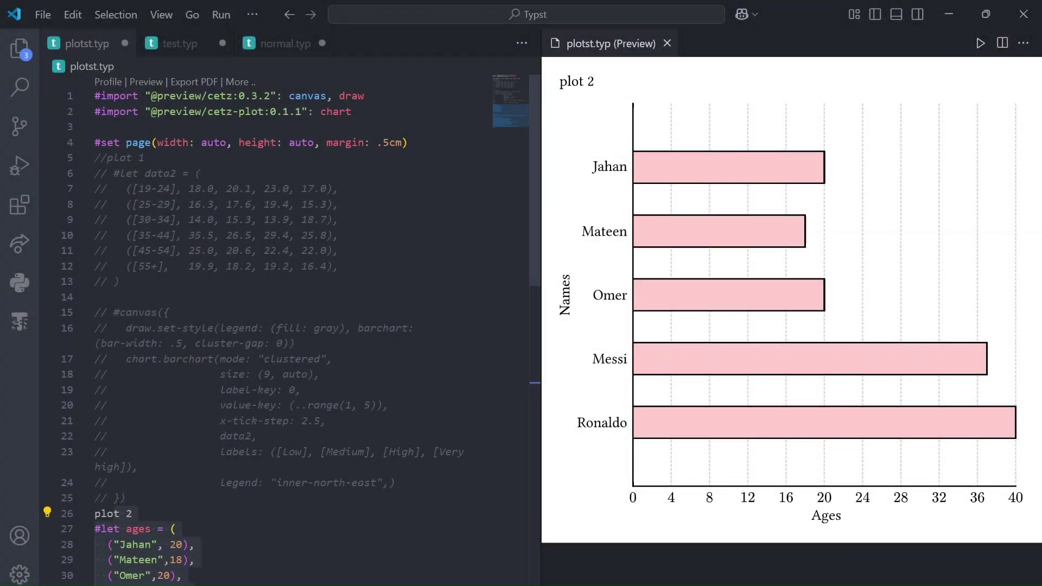
Step: Review the chart import, page width, ages data entries and gray legend fill in plotst.typ
double_click(336, 111)
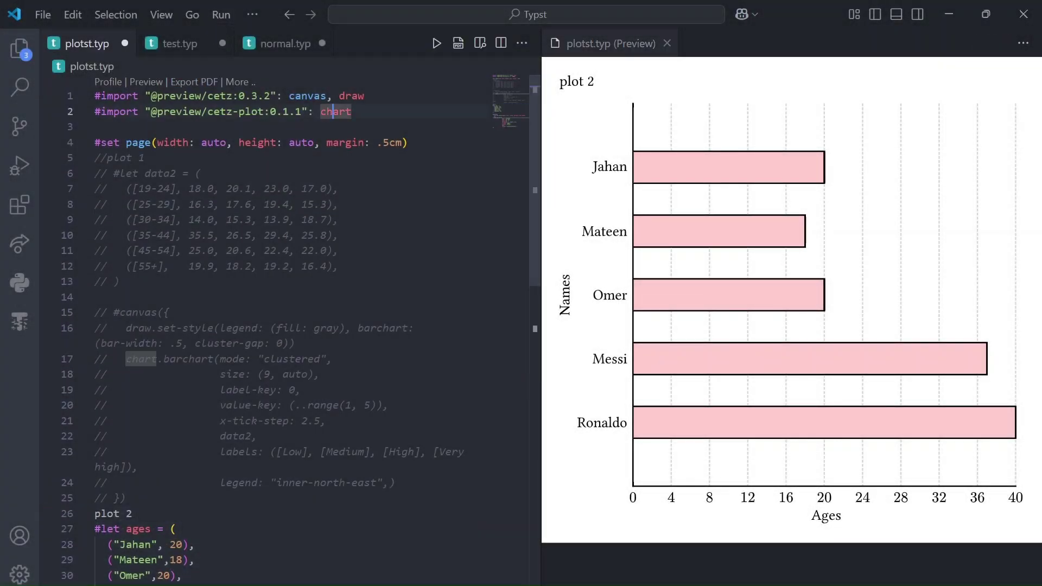
left_click(163, 143)
scroll(164, 143, "down", 5)
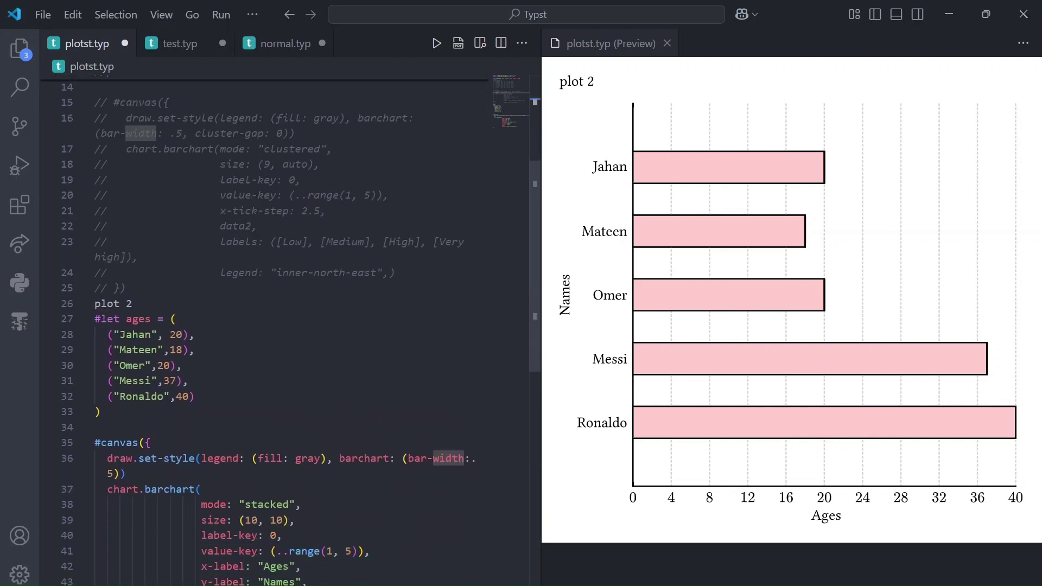
left_click_drag(125, 320, 144, 397)
scroll(285, 326, "down", 2)
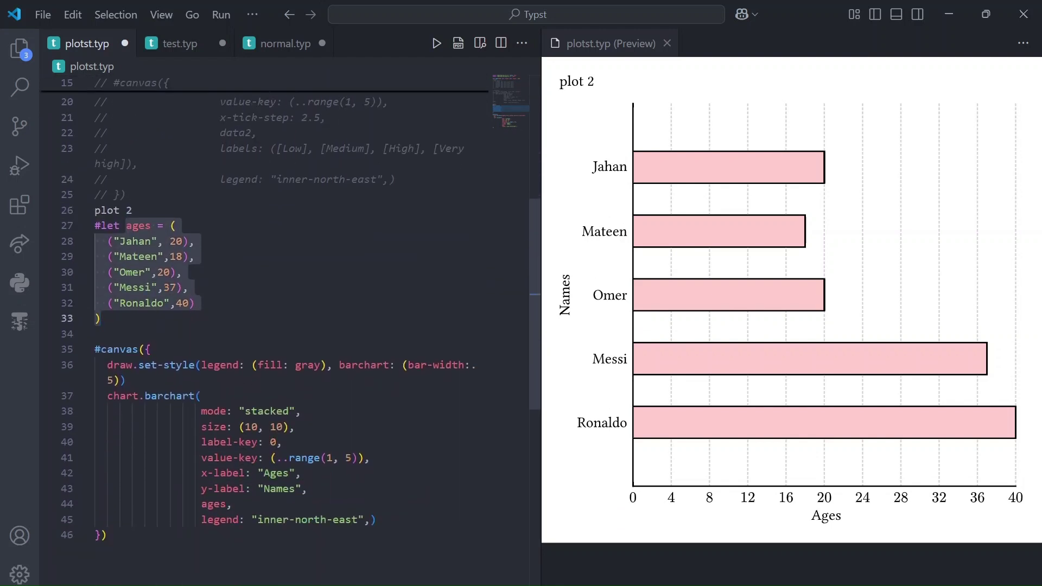
left_click_drag(157, 365, 297, 366)
left_click(297, 366)
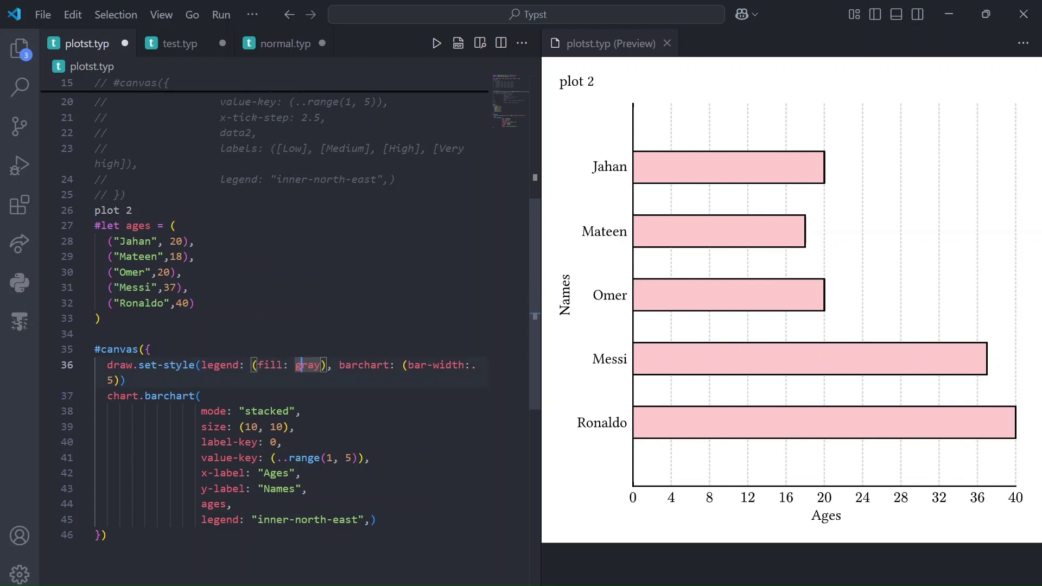
Step: Review the chart.barchart options, focusing on the stacked mode value
left_click_drag(229, 411, 321, 520)
left_click(269, 411)
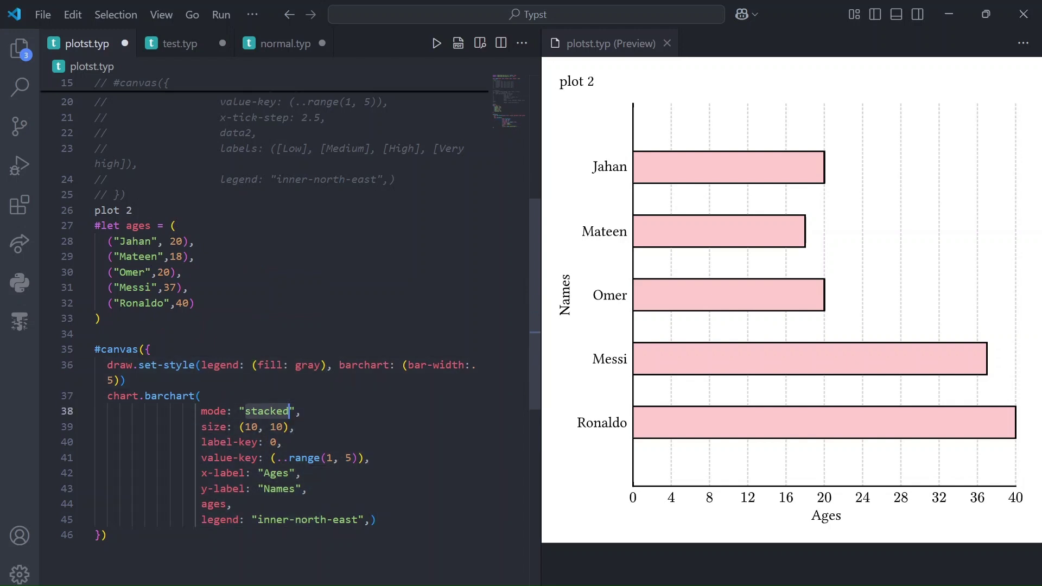
left_click_drag(202, 412, 289, 519)
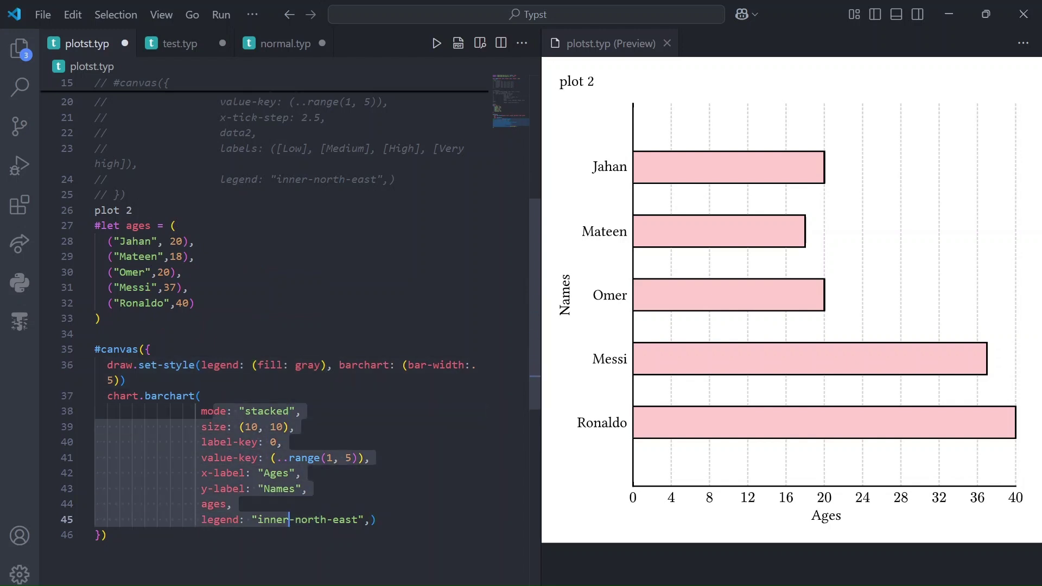
left_click(271, 412)
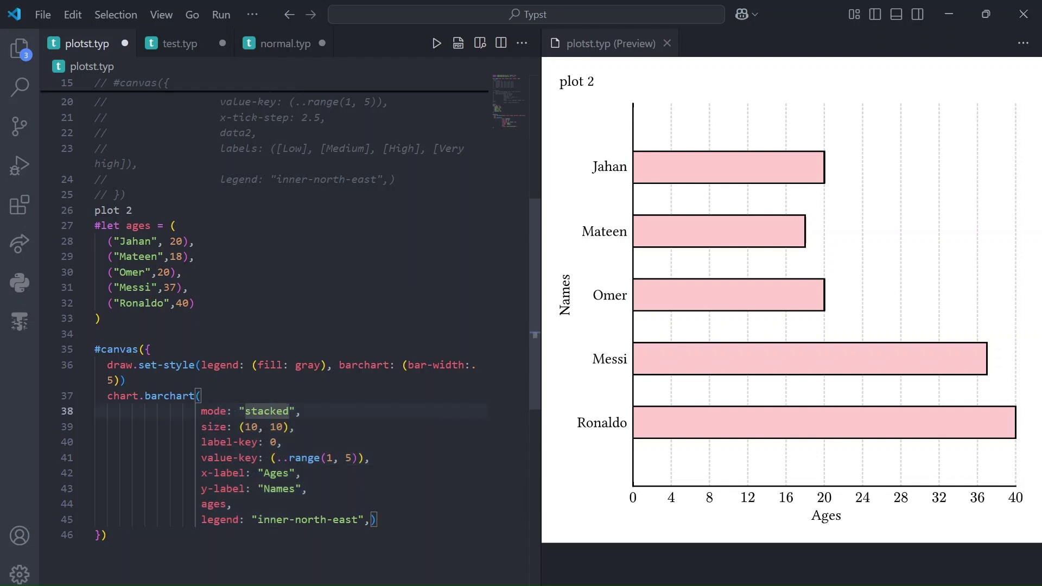